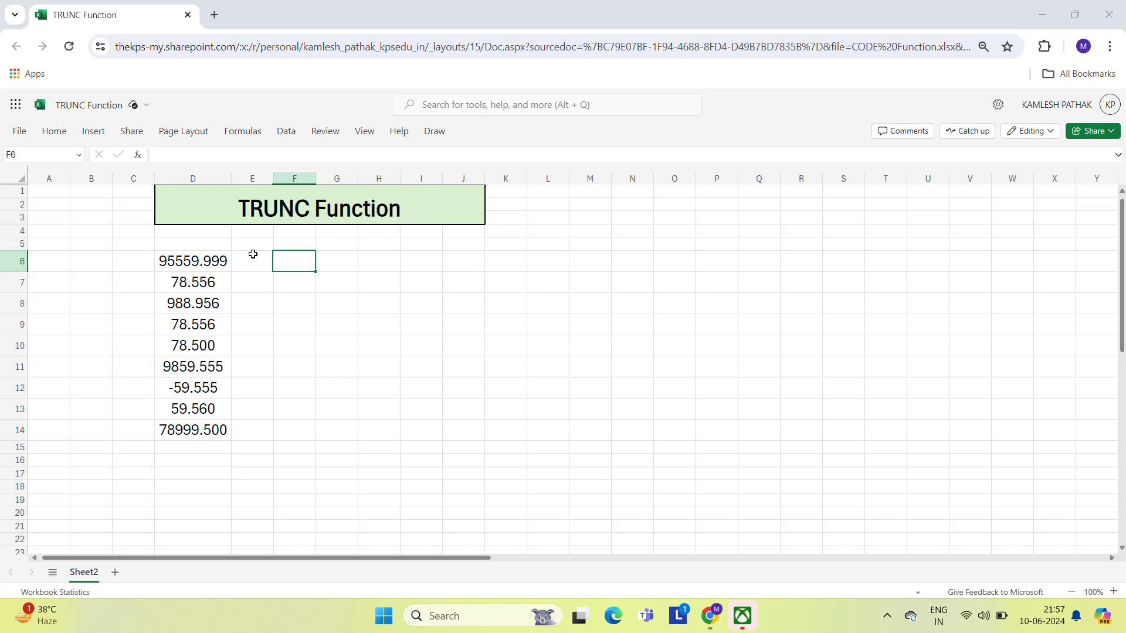
- Reduce the decimal places displayed for the values in D6:D14 to none
{"action": "left_click", "coordinate": [185, 265]}
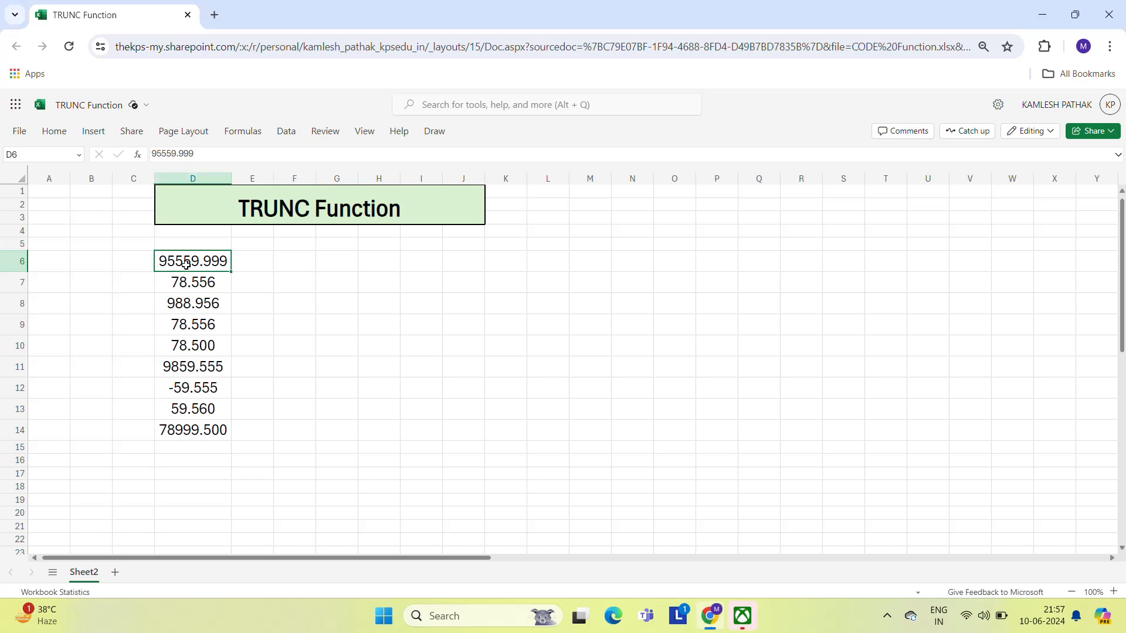
{"action": "key", "text": "ctrl+shift+Down"}
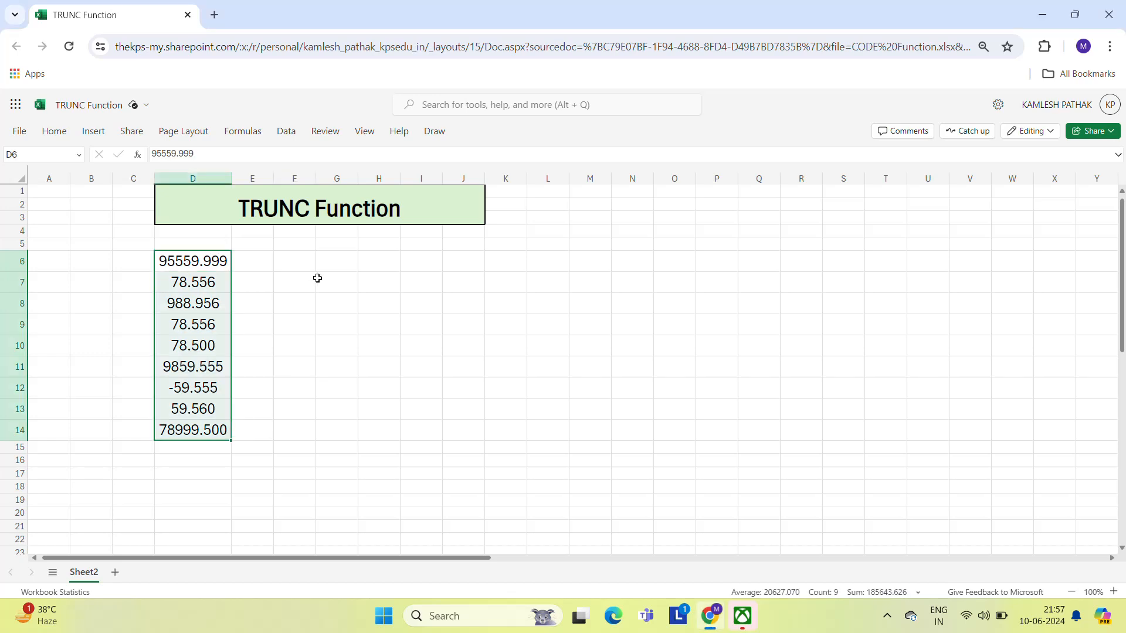
{"action": "left_click", "coordinate": [54, 134]}
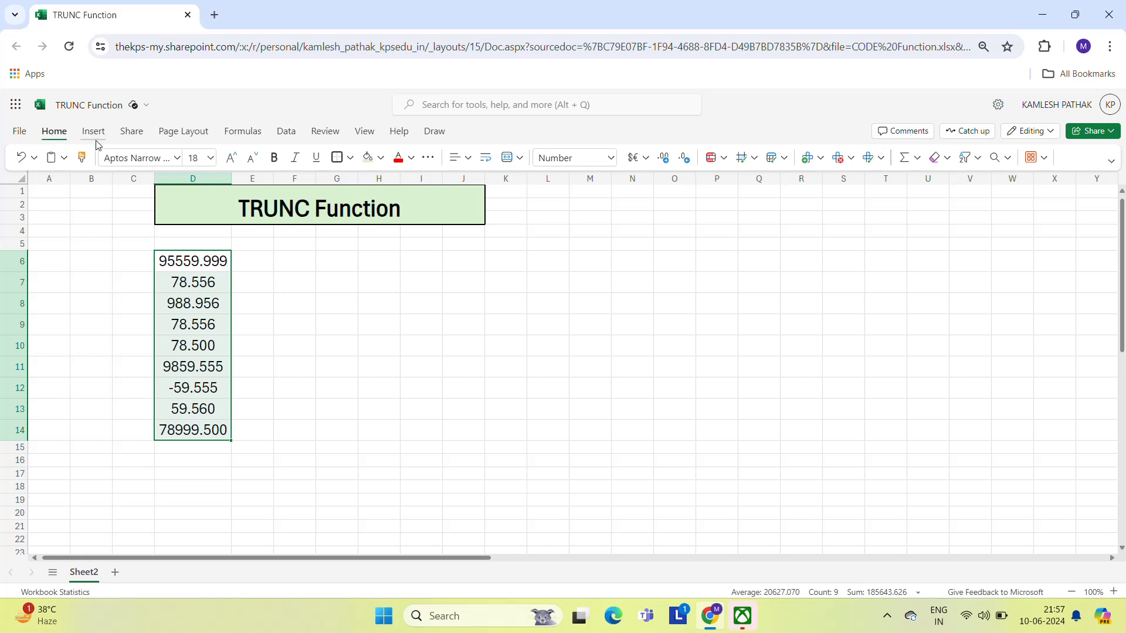
{"action": "left_click", "coordinate": [54, 134]}
{"action": "left_click", "coordinate": [54, 134]}
{"action": "left_click", "coordinate": [690, 163]}
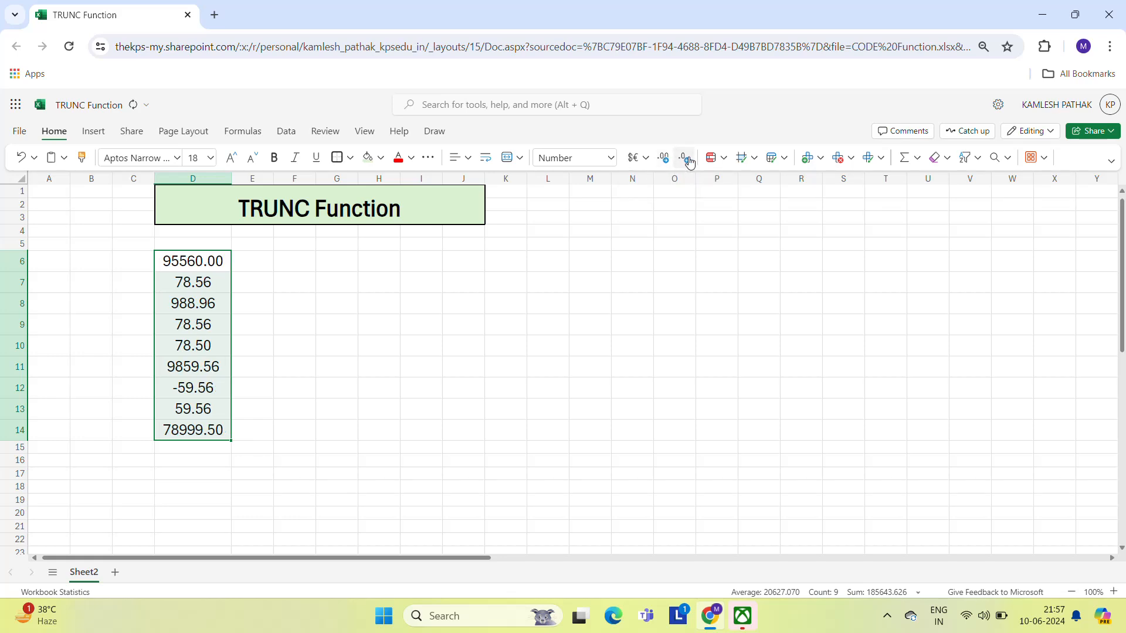
{"action": "left_click", "coordinate": [690, 163]}
{"action": "left_click", "coordinate": [690, 163]}
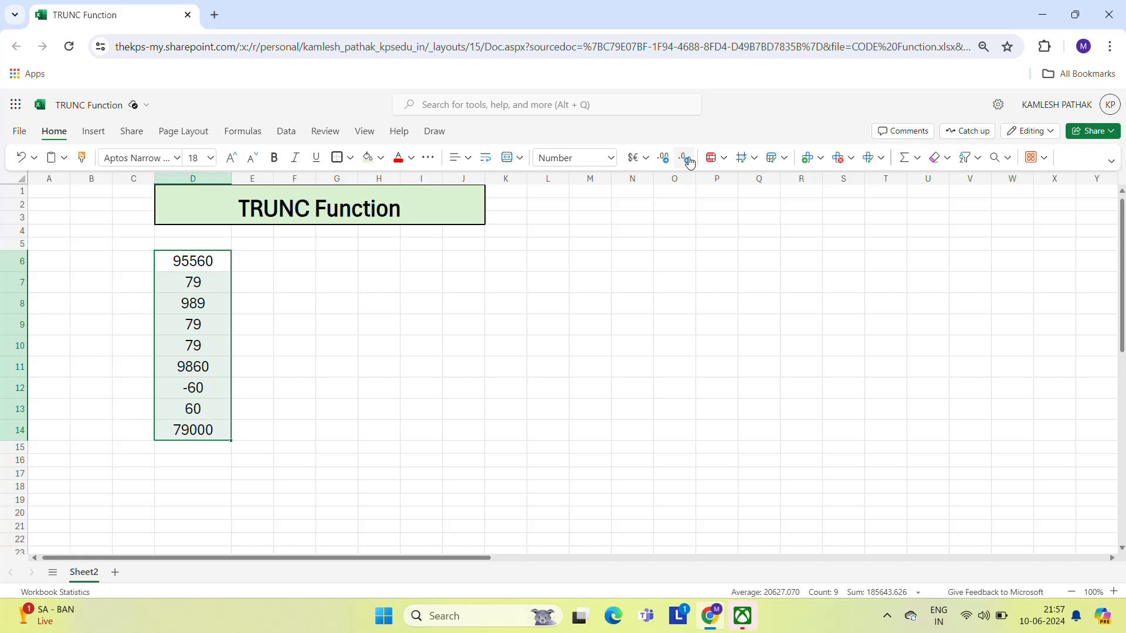
- Restore three decimal places for the values in D6:D14
{"action": "left_click", "coordinate": [669, 161]}
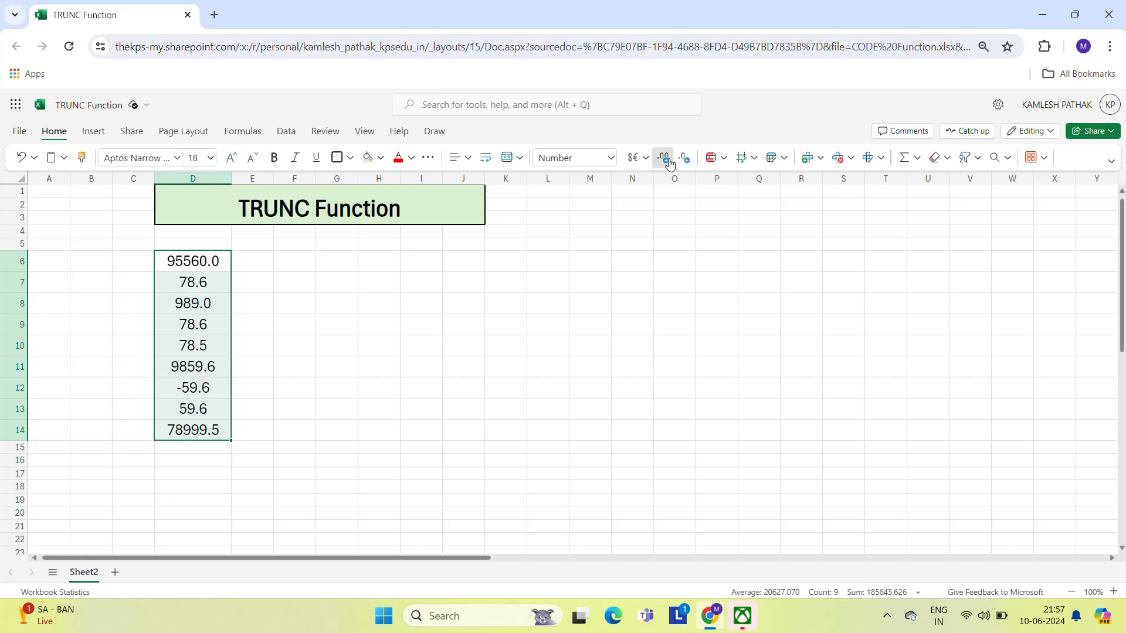
{"action": "left_click", "coordinate": [670, 163]}
{"action": "left_click", "coordinate": [670, 162]}
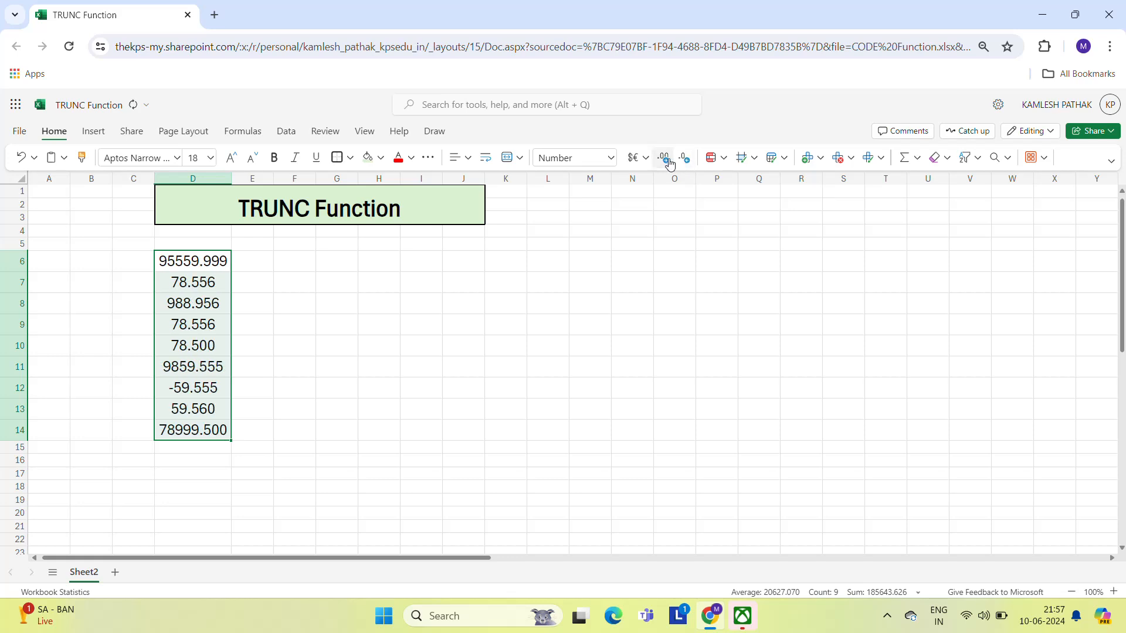
- Enter the formula =TRUNC(D6) in F6 and widen column F
{"action": "left_click", "coordinate": [258, 257]}
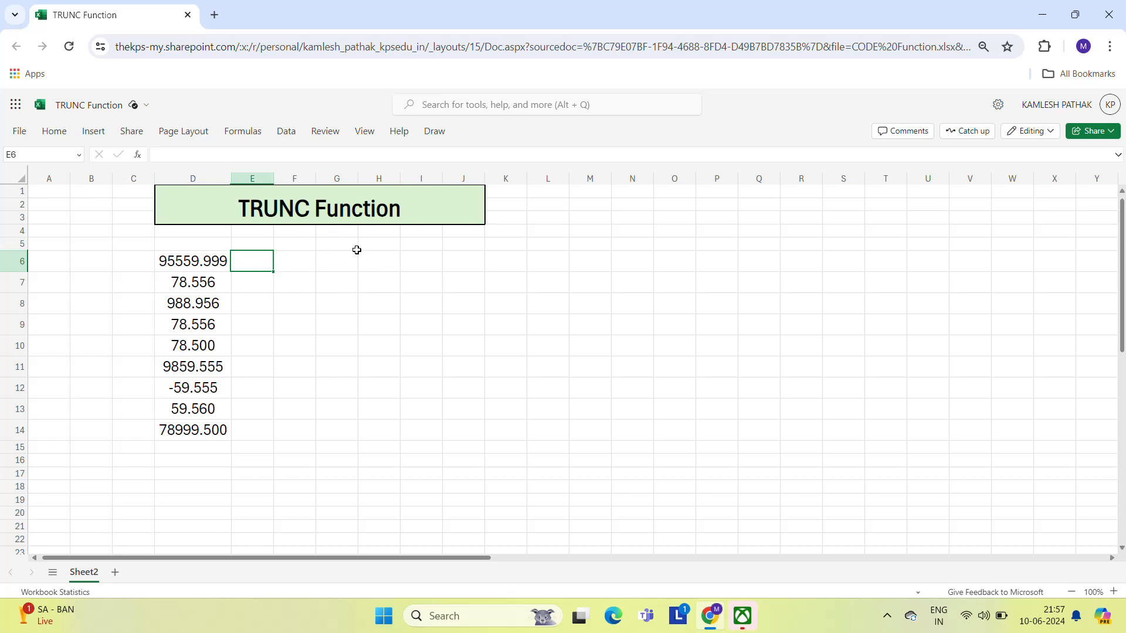
{"action": "left_click", "coordinate": [303, 263]}
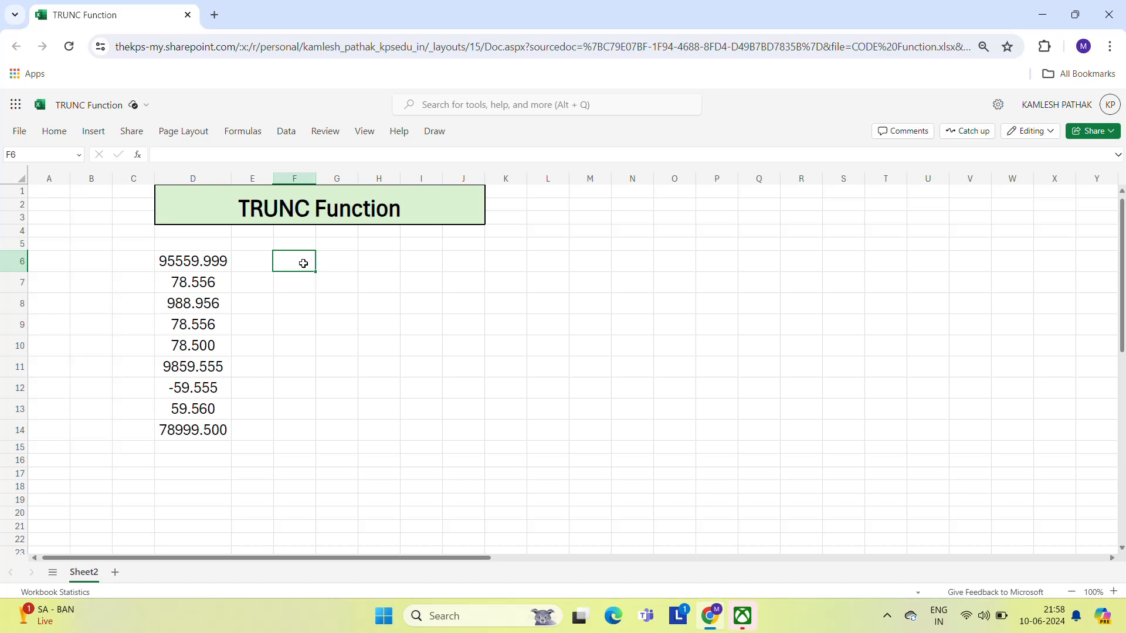
{"action": "type", "text": "=tru"}
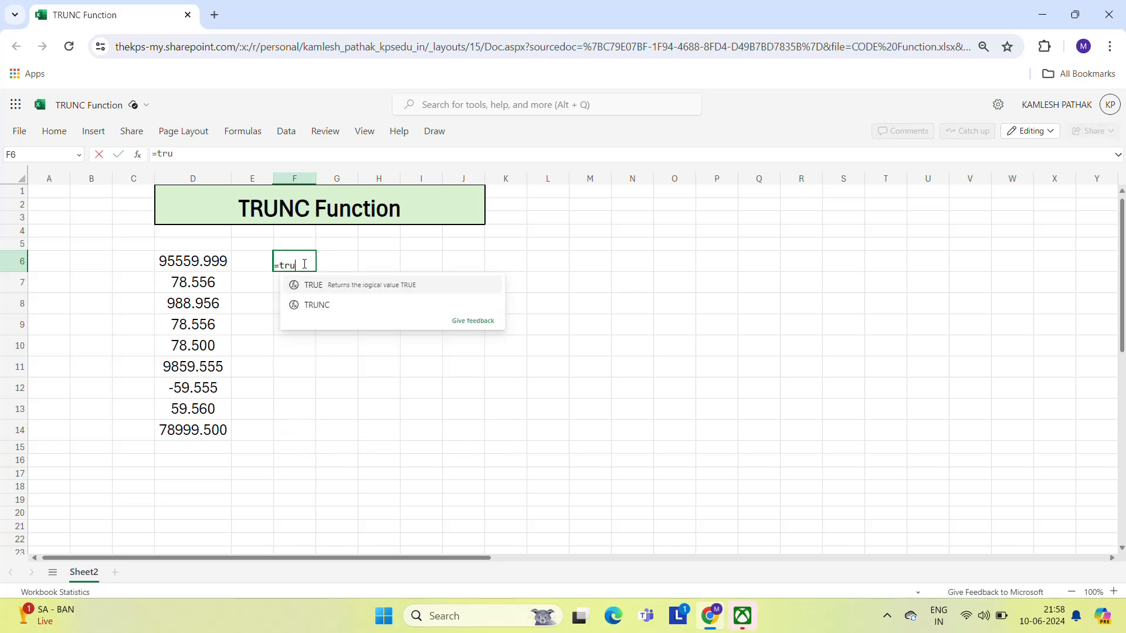
{"action": "key", "text": "Down"}
{"action": "key", "text": "Tab"}
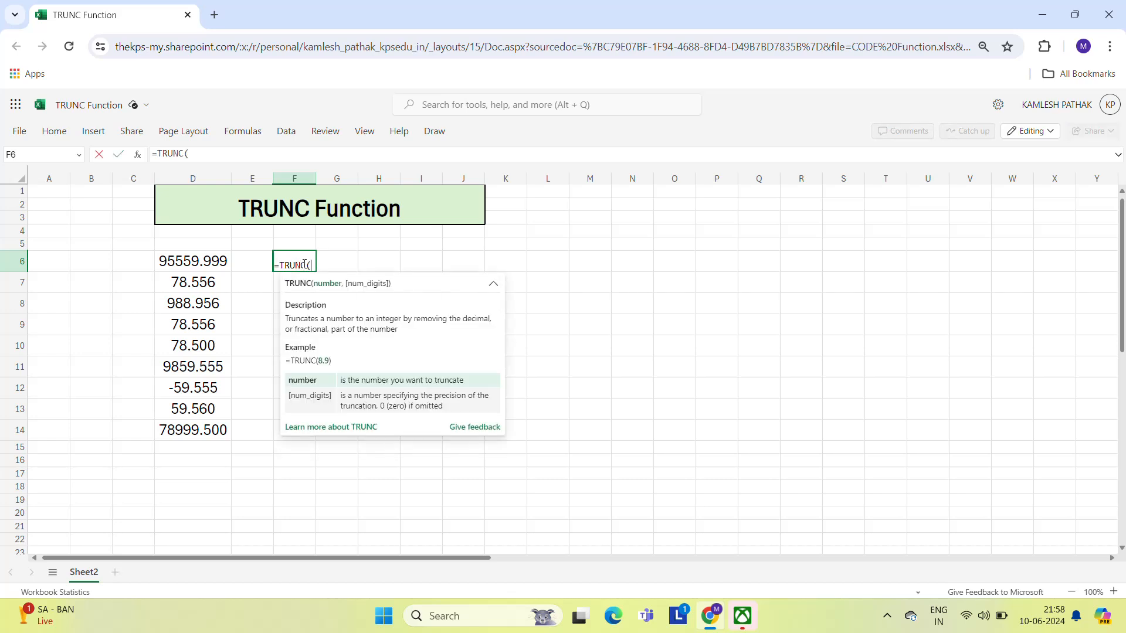
{"action": "key", "text": "Left"}
{"action": "key", "text": "Left"}
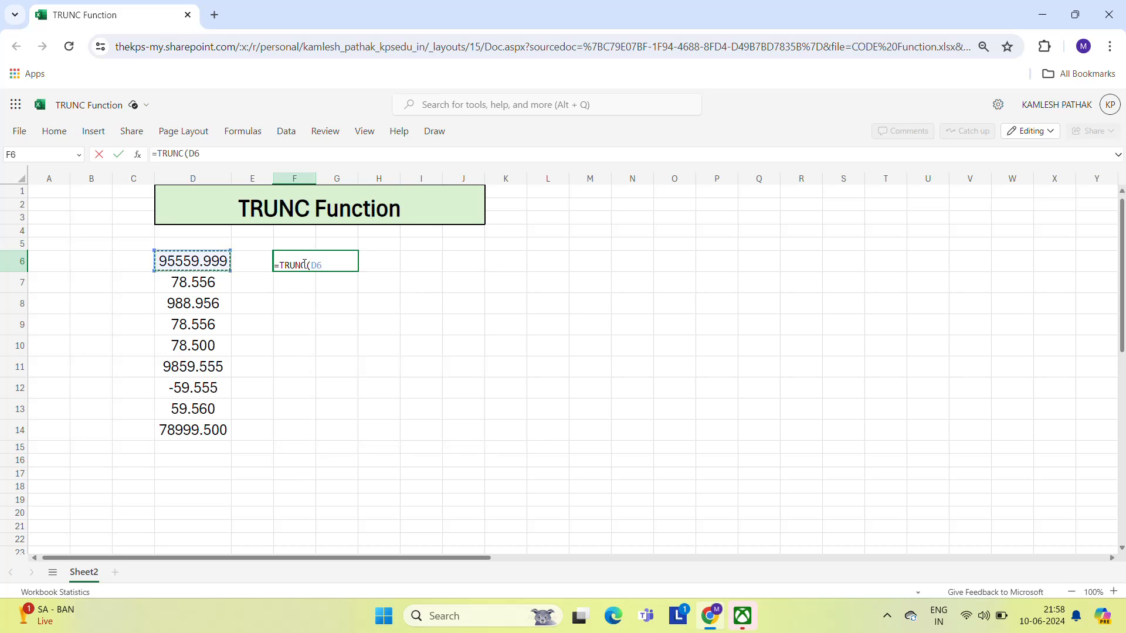
{"action": "key", "text": "Return"}
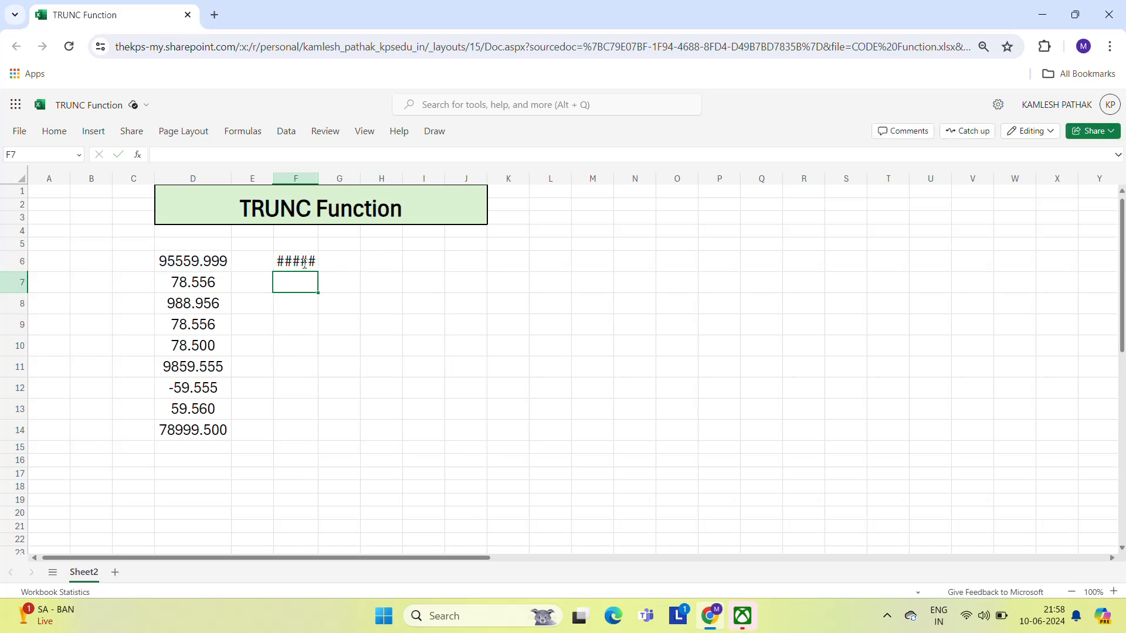
{"action": "left_click", "coordinate": [317, 262]}
{"action": "left_click_drag", "start_coordinate": [319, 178], "coordinate": [382, 178]}
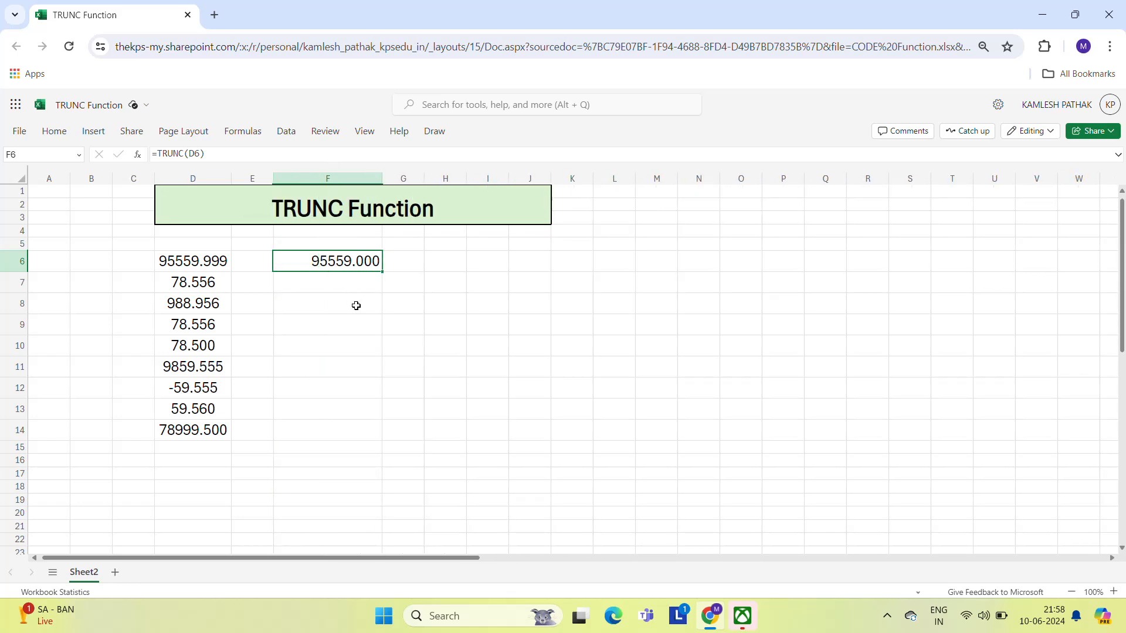
- Copy the TRUNC formula from F6 into F7:F14
{"action": "key", "text": "ctrl+c"}
{"action": "key", "text": "Left"}
{"action": "key", "text": "Left"}
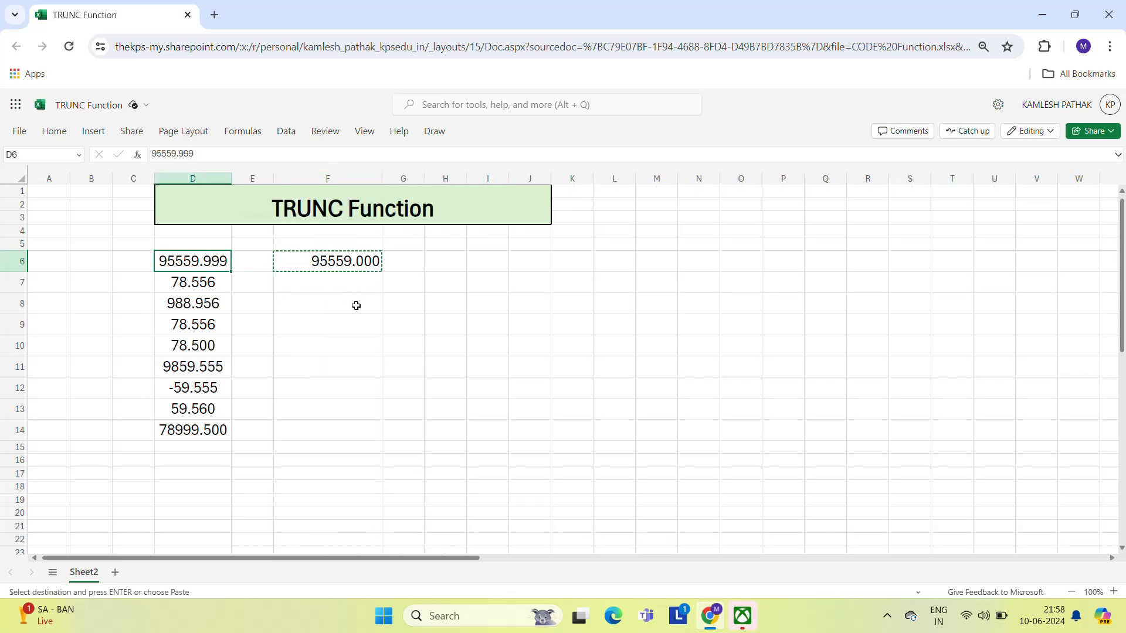
{"action": "key", "text": "ctrl+Down"}
{"action": "key", "text": "Right"}
{"action": "key", "text": "Right"}
{"action": "key", "text": "ctrl+shift+Up"}
{"action": "key", "text": "ctrl+v"}
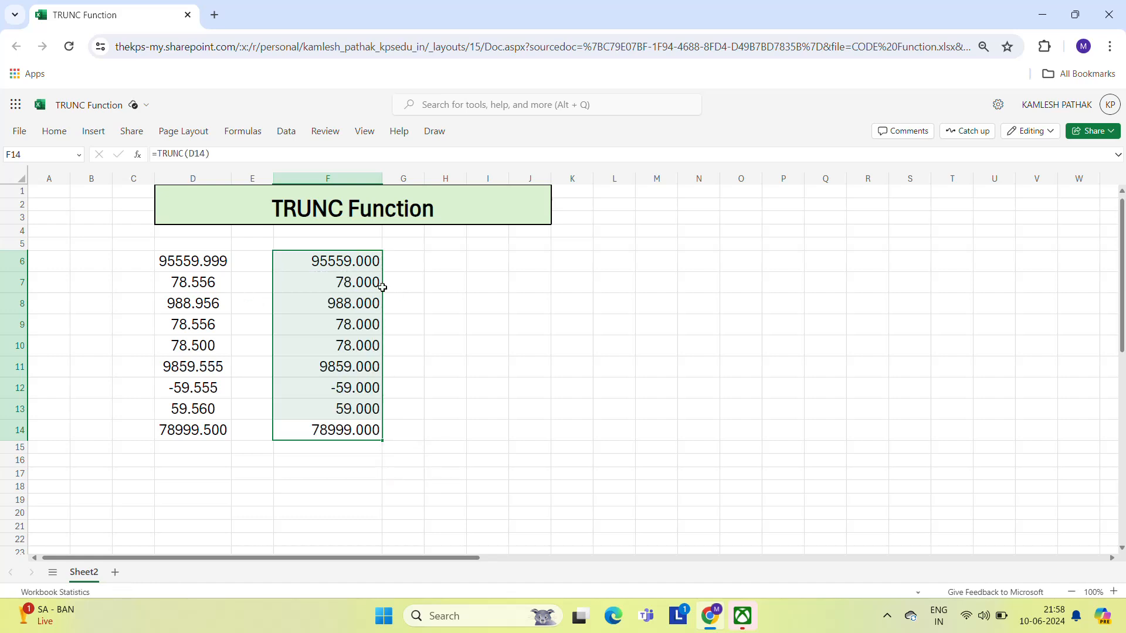
- Remove the decimal places from the truncated results in F6:F14
{"action": "left_click", "coordinate": [372, 284]}
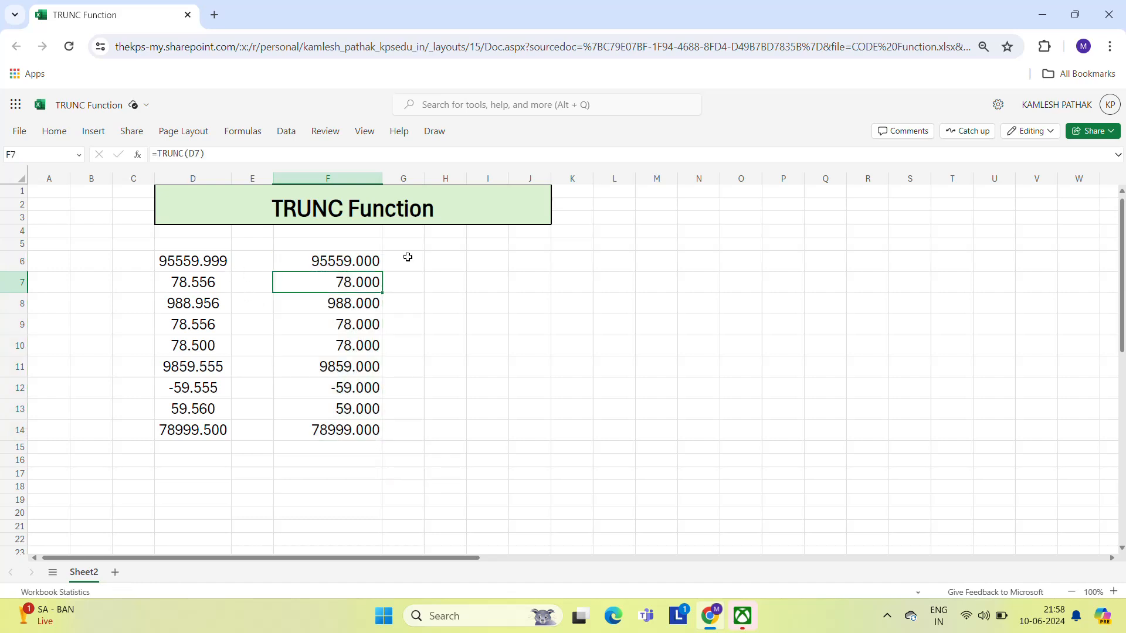
{"action": "key", "text": "Left"}
{"action": "key", "text": "Left"}
{"action": "key", "text": "Up"}
{"action": "key", "text": "Down"}
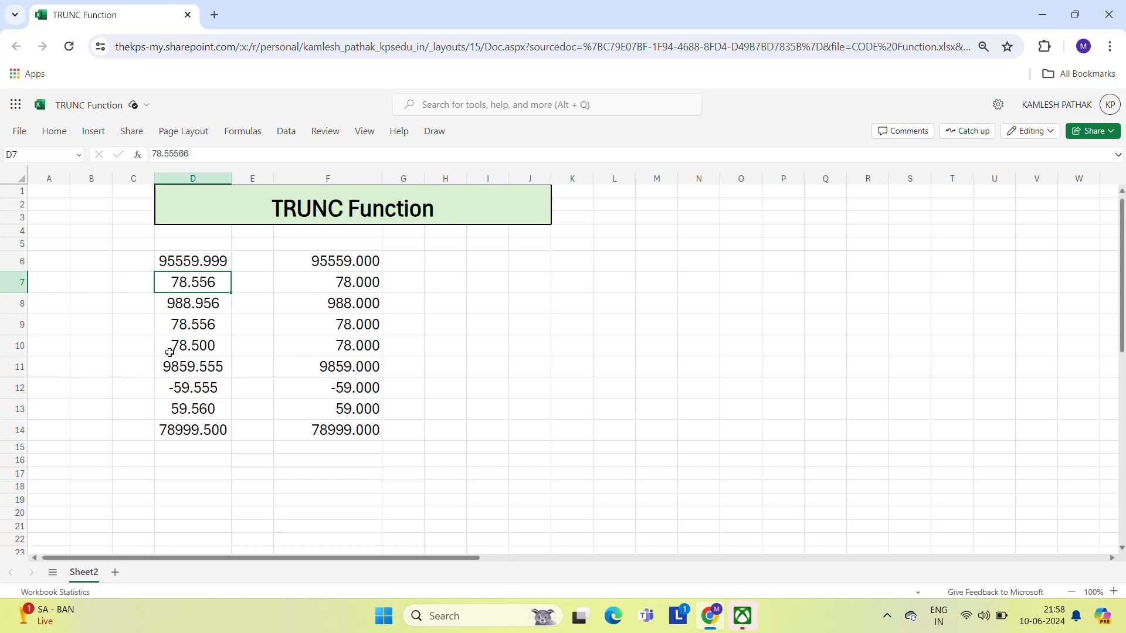
{"action": "left_click", "coordinate": [360, 264]}
{"action": "key", "text": "ctrl+shift+Down"}
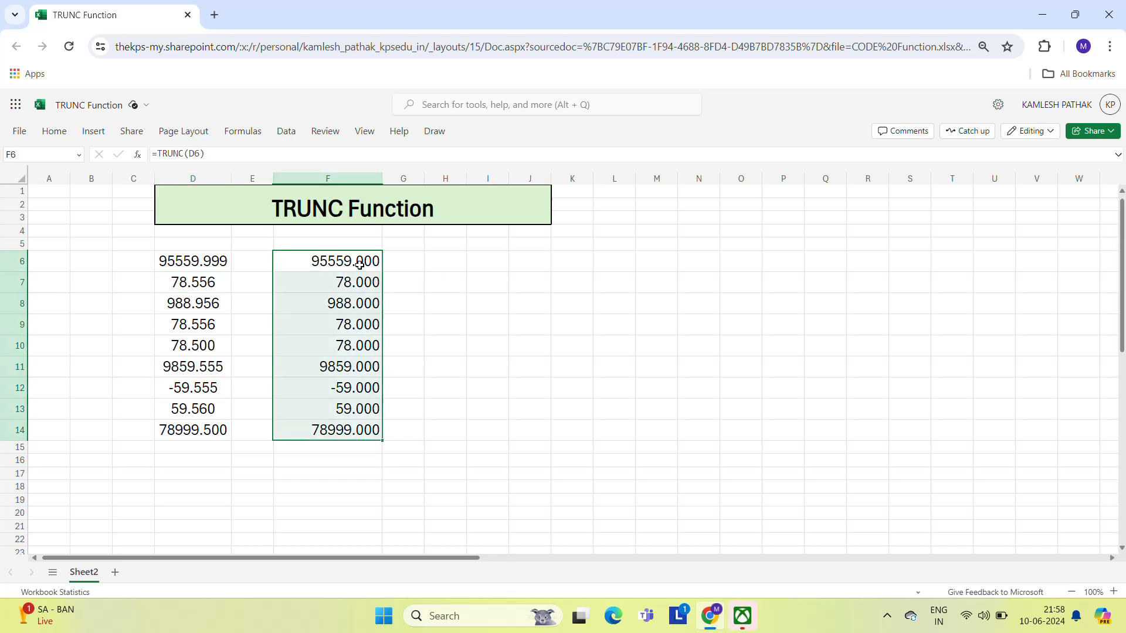
{"action": "left_click", "coordinate": [54, 132]}
{"action": "left_click", "coordinate": [54, 132]}
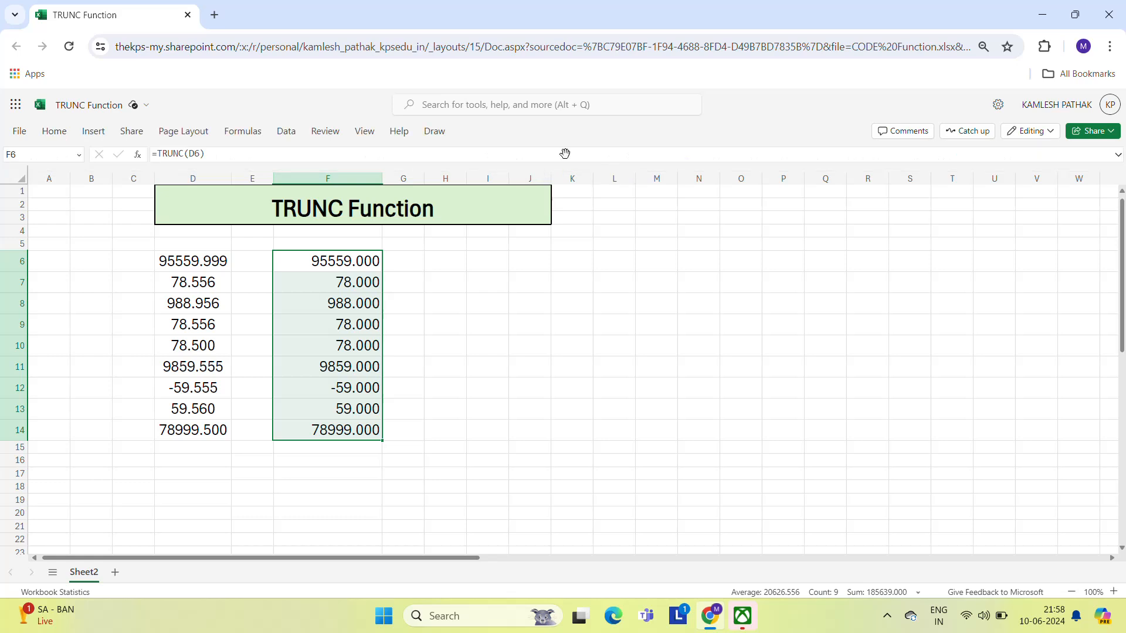
{"action": "left_click", "coordinate": [55, 133]}
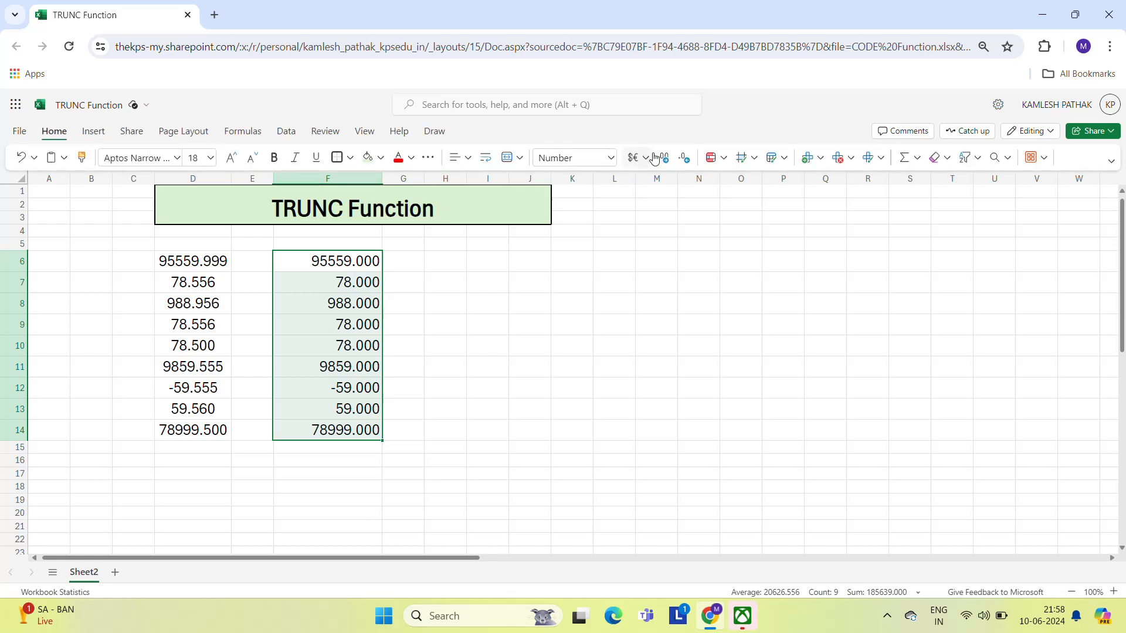
{"action": "left_click", "coordinate": [677, 161]}
{"action": "left_click", "coordinate": [677, 160]}
{"action": "left_click", "coordinate": [677, 160]}
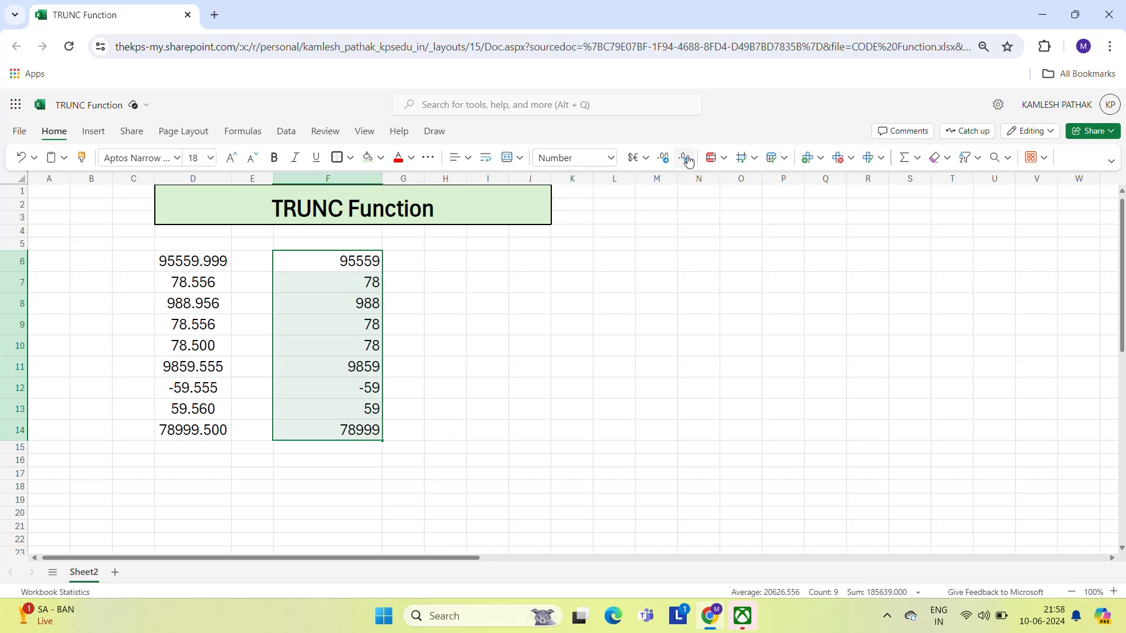
- Center-align the truncated results in F6:F14
{"action": "left_click", "coordinate": [465, 160]}
{"action": "left_click", "coordinate": [481, 210]}
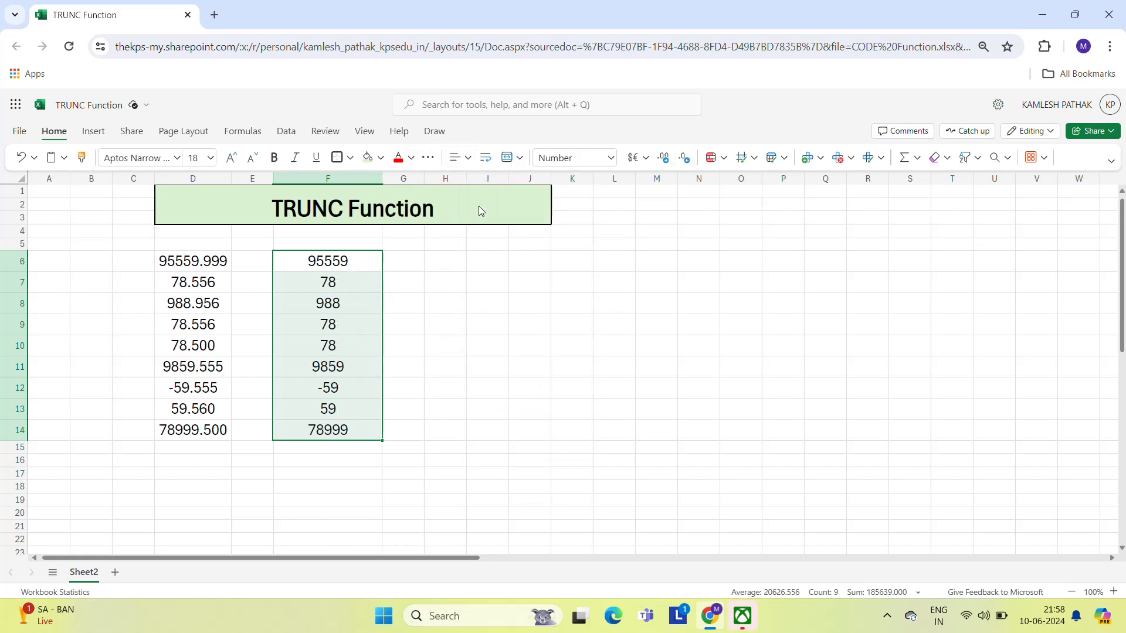
{"action": "left_click", "coordinate": [418, 261]}
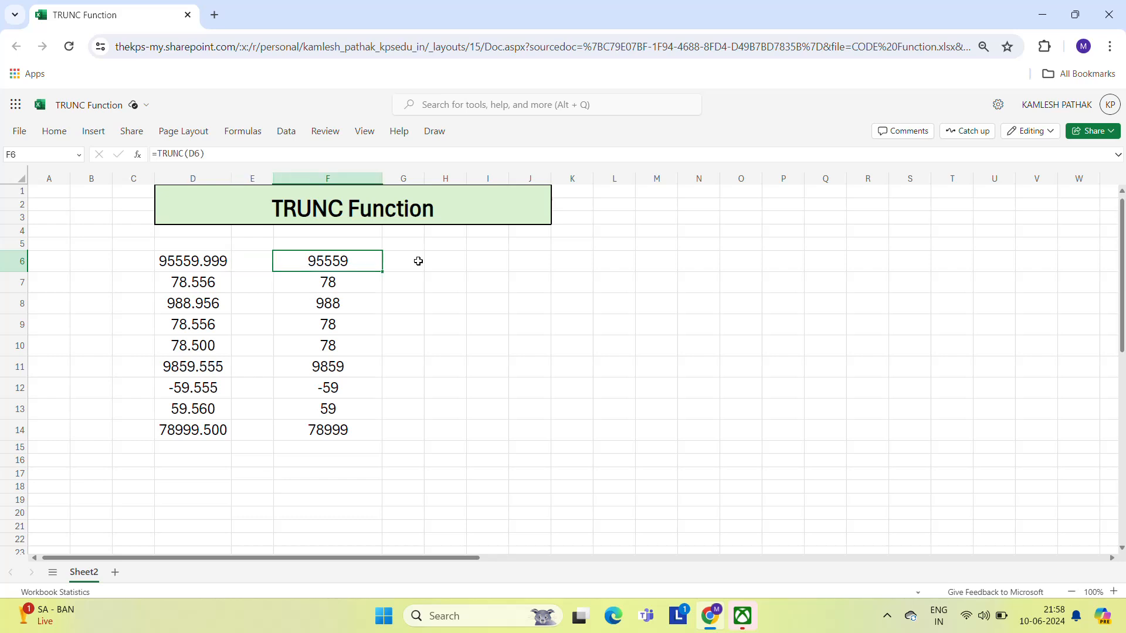
- Undo the alignment, decimal-place and F6 formula changes
{"action": "key", "text": "ctrl+shift+Down"}
{"action": "key", "text": "ctrl+shift+Up"}
{"action": "key", "text": "ctrl+z"}
{"action": "key", "text": "ctrl+z"}
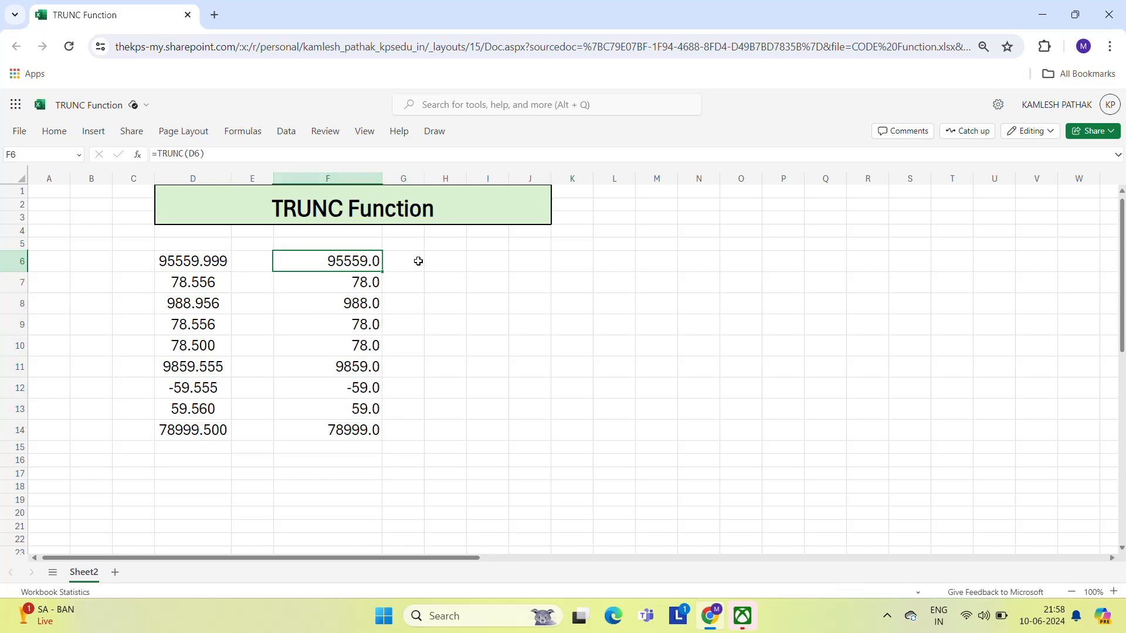
{"action": "key", "text": "ctrl+z"}
{"action": "key", "text": "ctrl+z"}
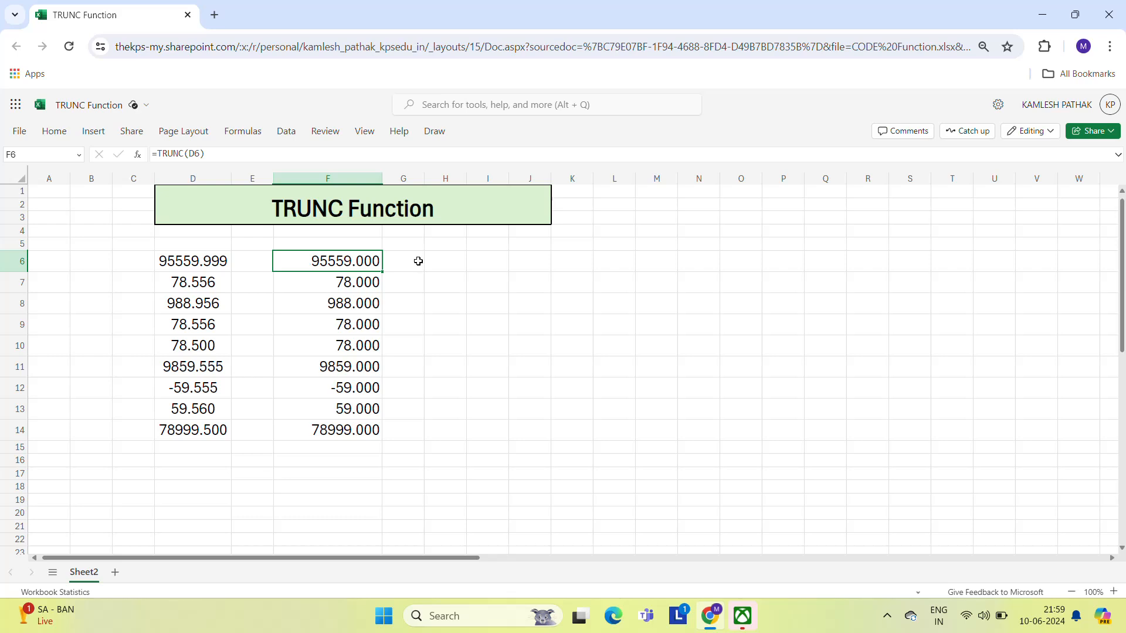
{"action": "key", "text": "ctrl+z"}
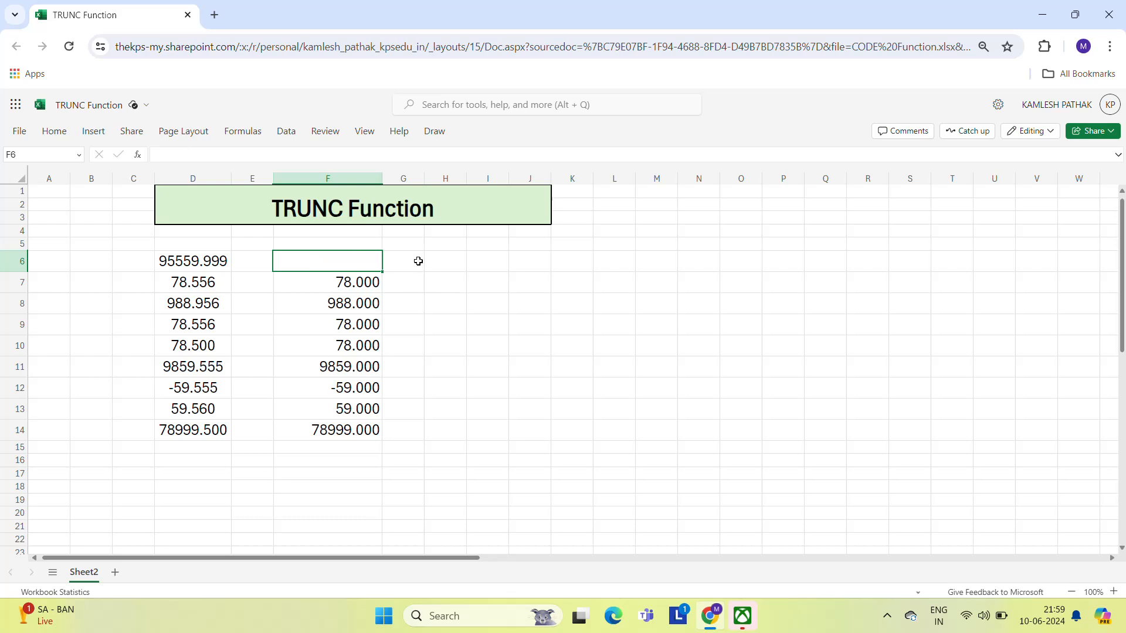
- Clear the remaining TRUNC results from F6:F14
{"action": "key", "text": "Down"}
{"action": "key", "text": "Left"}
{"action": "key", "text": "Left"}
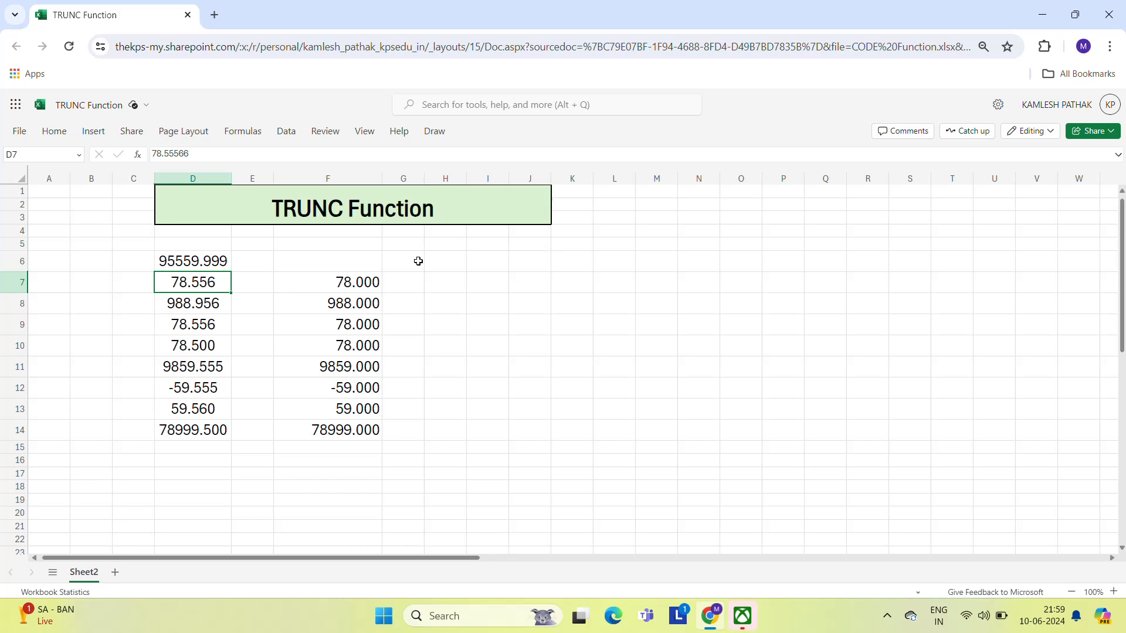
{"action": "key", "text": "Right"}
{"action": "key", "text": "Right"}
{"action": "key", "text": "Right"}
{"action": "key", "text": "Up"}
{"action": "key", "text": "Left"}
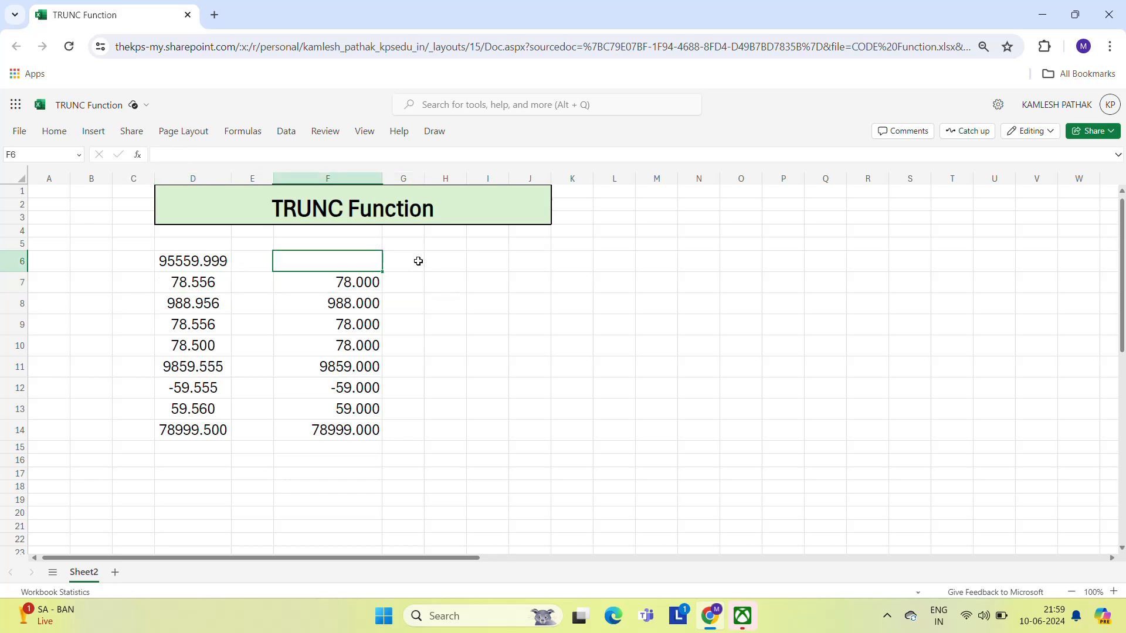
{"action": "key", "text": "Down"}
{"action": "key", "text": "Down"}
{"action": "key", "text": "Up"}
{"action": "key", "text": "Up"}
{"action": "key", "text": "shift+Down"}
{"action": "key", "text": "ctrl+shift+Down"}
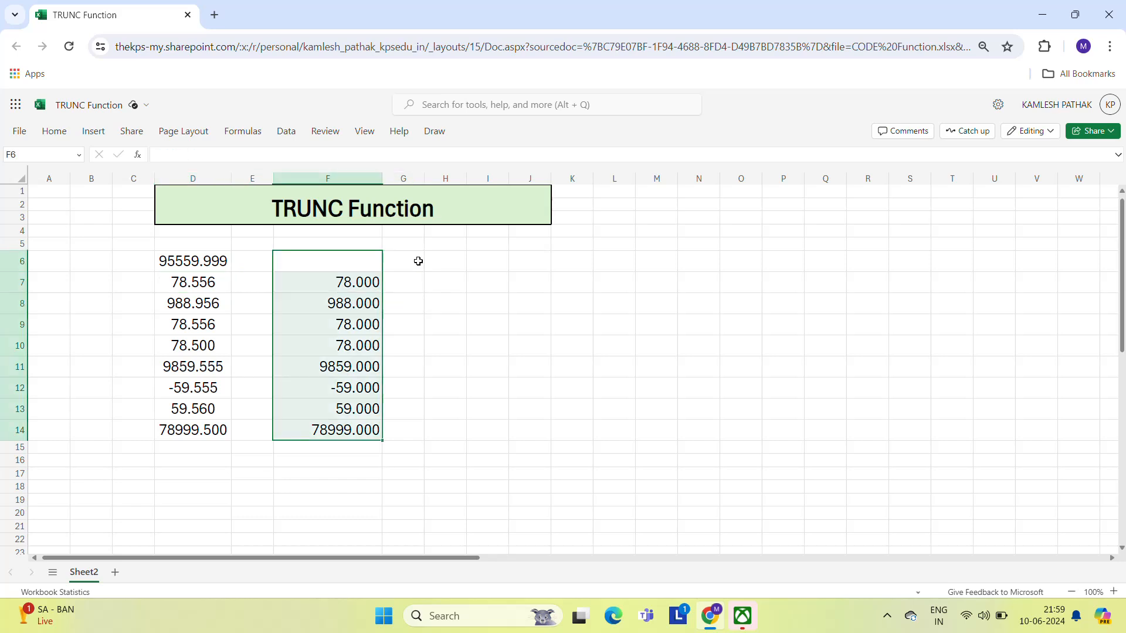
{"action": "key", "text": "Delete"}
- Enter =TRUNC(D6,1) in G6 and widen column G to fit the result
{"action": "key", "text": "Right"}
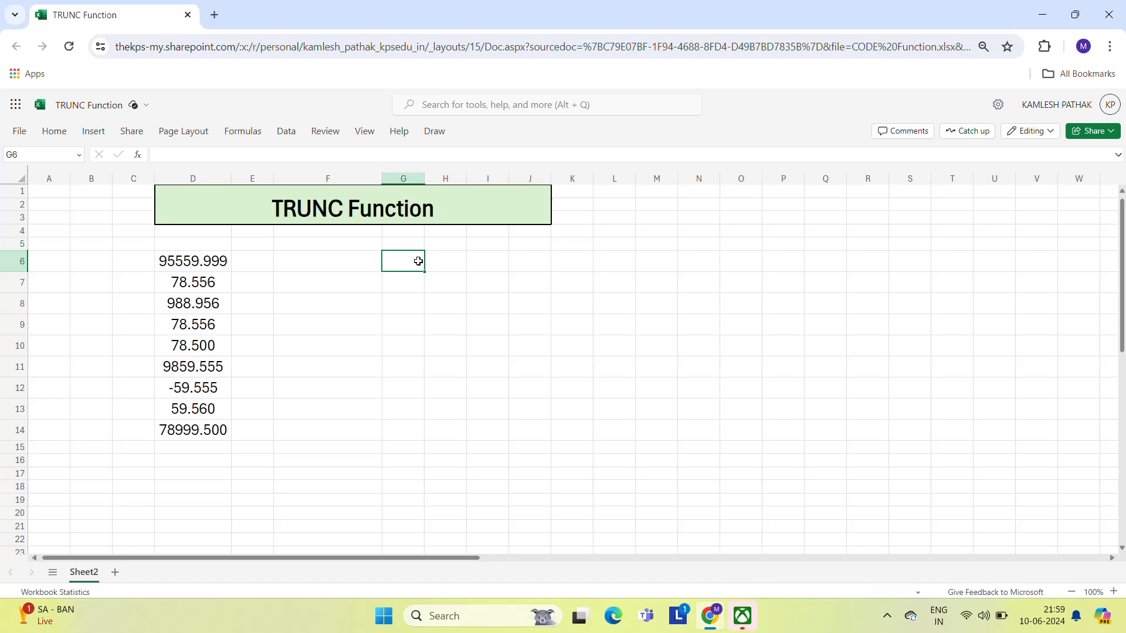
{"action": "type", "text": "=tru"}
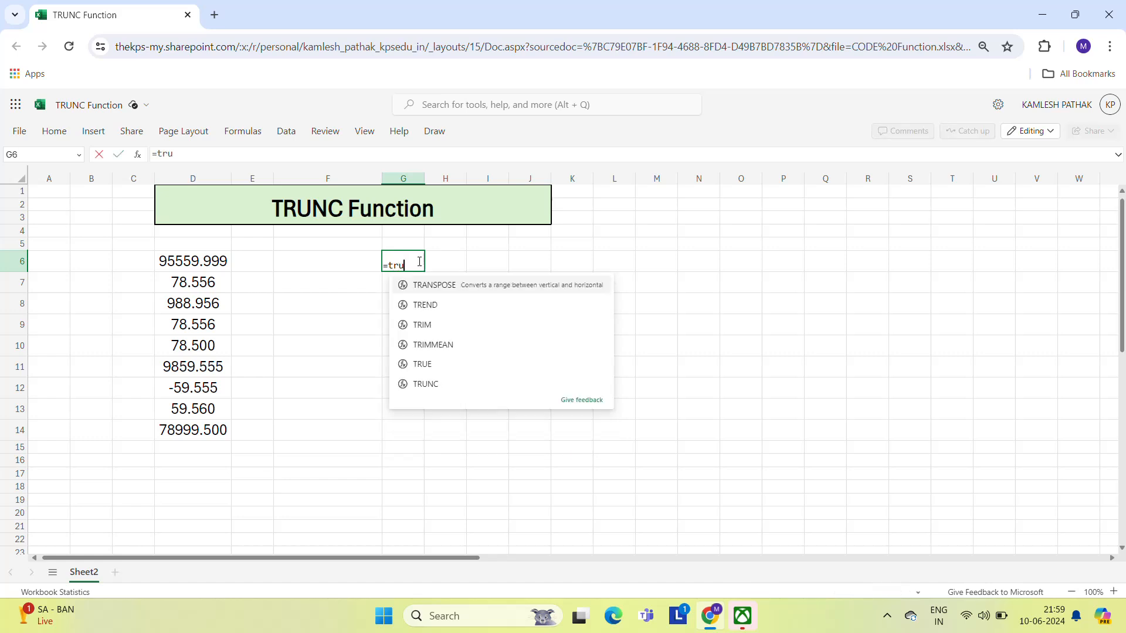
{"action": "key", "text": "Tab"}
{"action": "key", "text": "Left"}
{"action": "key", "text": "Left"}
{"action": "key", "text": "Left"}
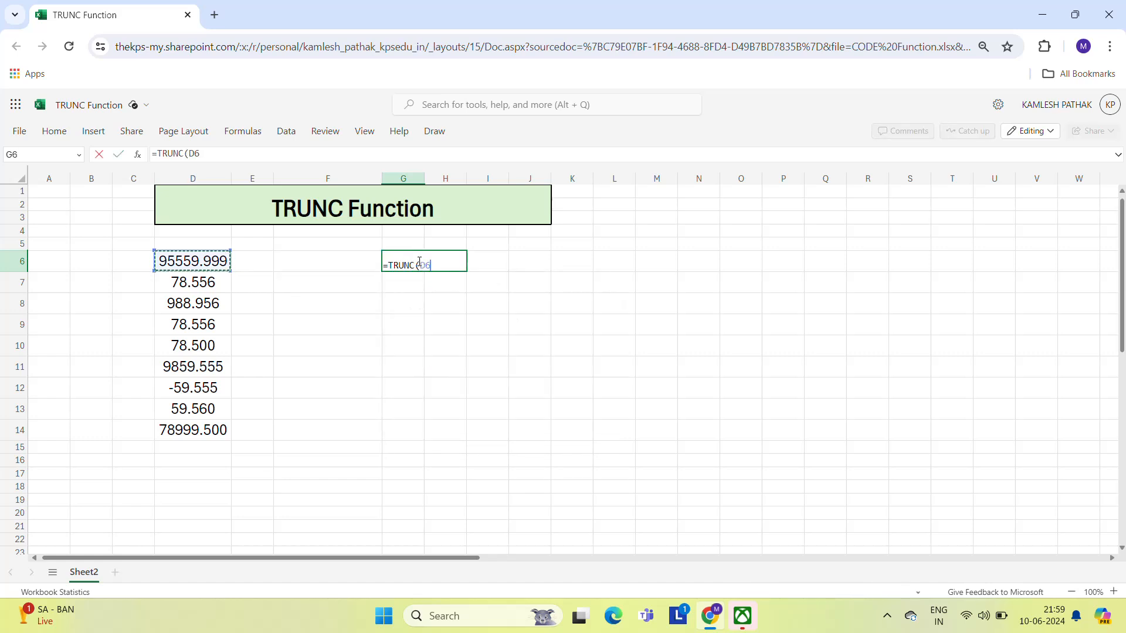
{"action": "type", "text": ",1"}
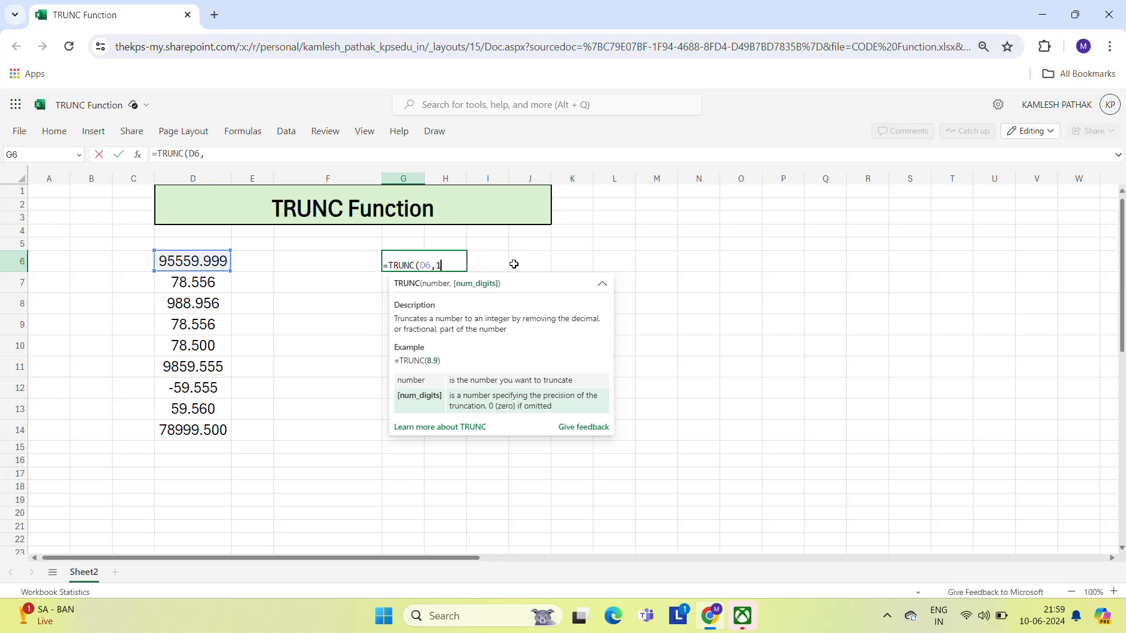
{"action": "type", "text": ")"}
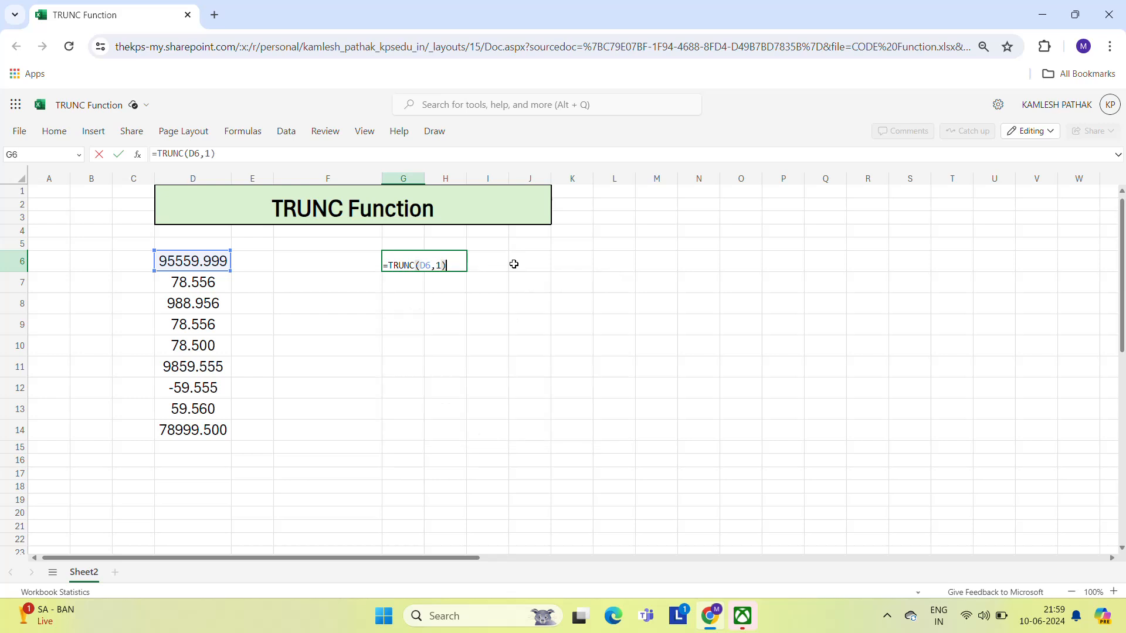
{"action": "key", "text": "Return"}
{"action": "key", "text": "Up"}
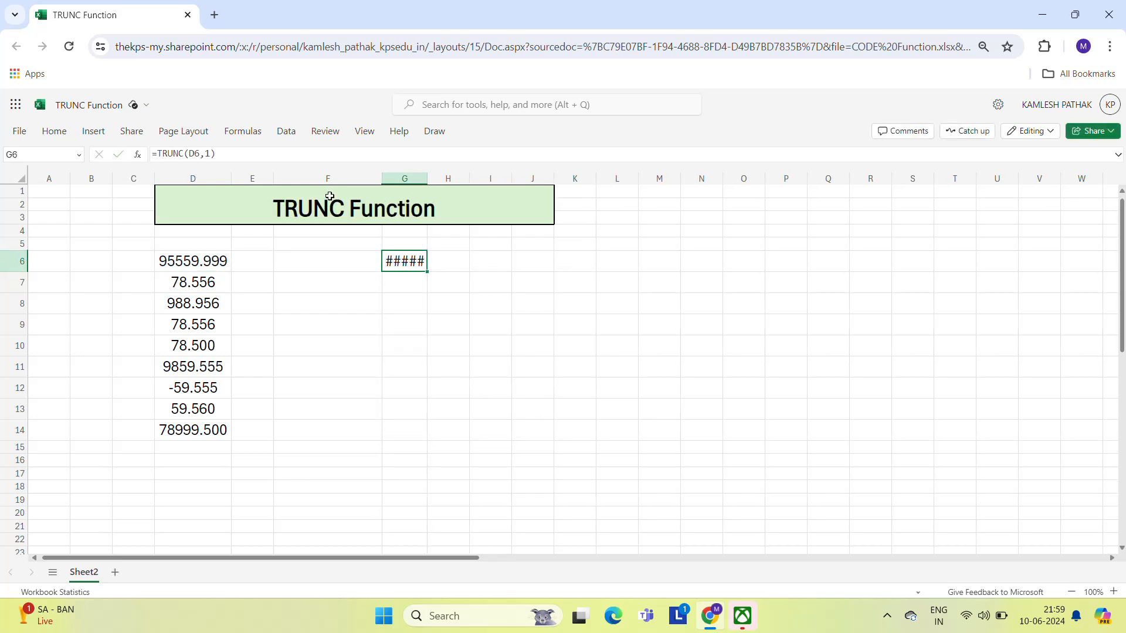
{"action": "left_click_drag", "start_coordinate": [428, 178], "coordinate": [466, 179]}
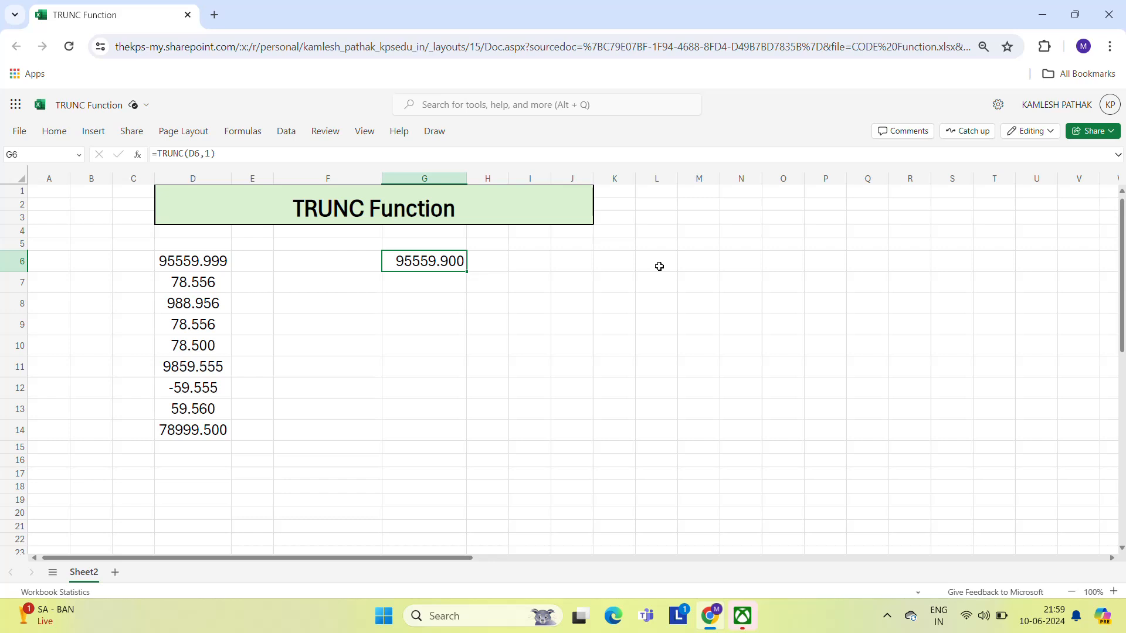
- Change G6's formula to =TRUNC(D6,2)
{"action": "key", "text": "F2"}
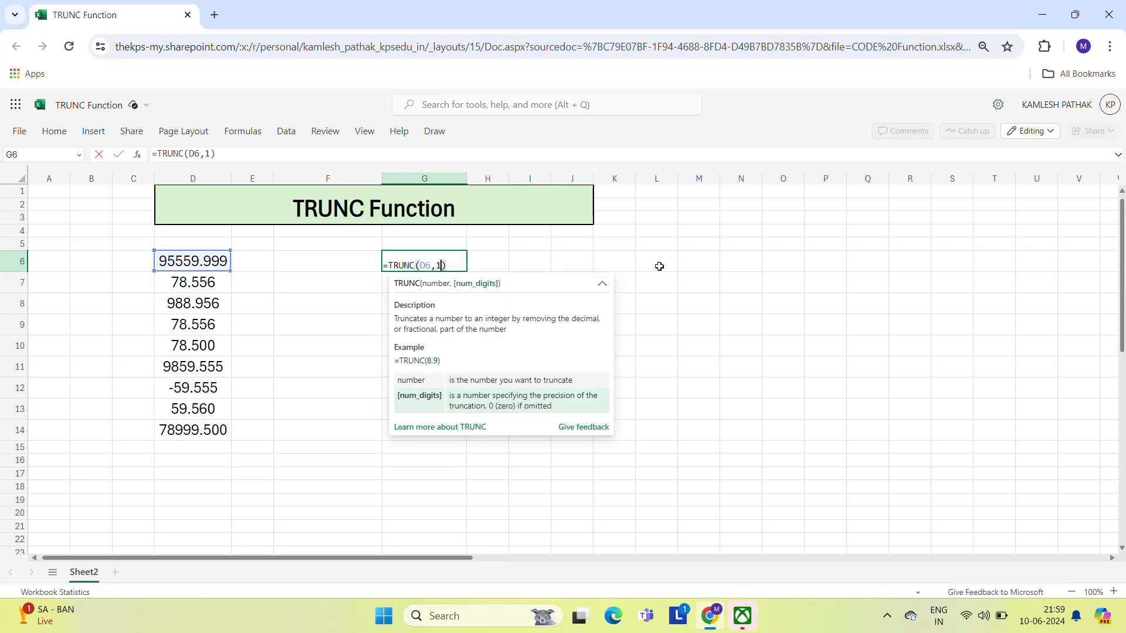
{"action": "key", "text": "Delete"}
{"action": "type", "text": "2"}
{"action": "key", "text": "Return"}
{"action": "key", "text": "Up"}
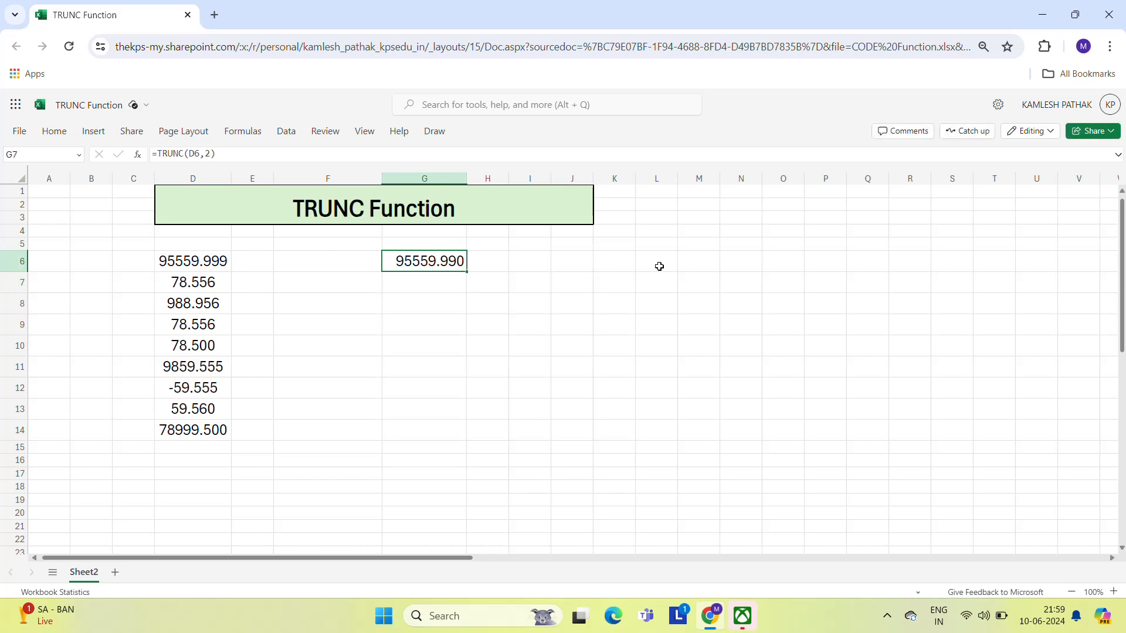
{"action": "key", "text": "Left"}
{"action": "key", "text": "Left"}
{"action": "key", "text": "Left"}
{"action": "key", "text": "F2"}
{"action": "key", "text": "Left"}
{"action": "key", "text": "Left"}
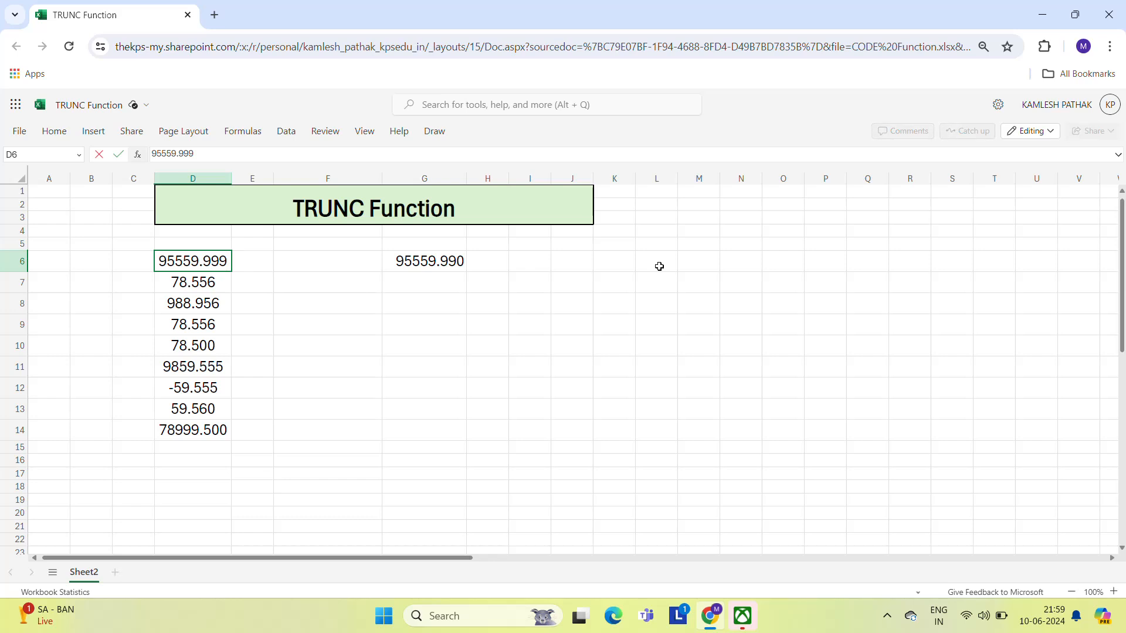
{"action": "key", "text": "Escape"}
{"action": "key", "text": "Right"}
{"action": "key", "text": "Right"}
{"action": "key", "text": "Right"}
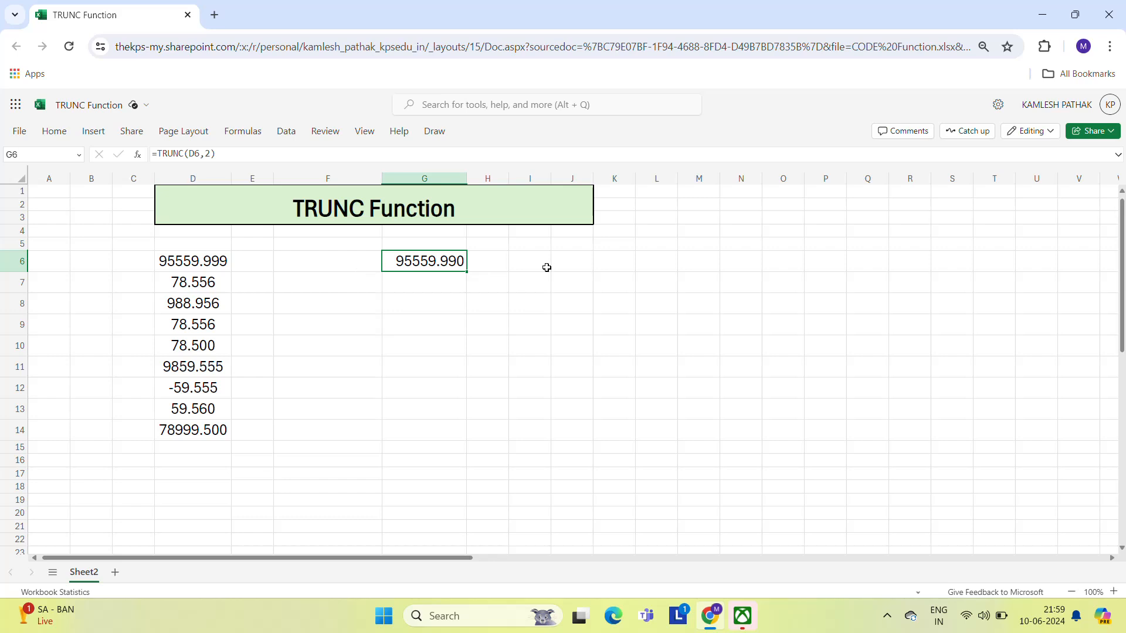
{"action": "key", "text": "Left"}
{"action": "key", "text": "Left"}
{"action": "key", "text": "Right"}
{"action": "key", "text": "Right"}
{"action": "key", "text": "Left"}
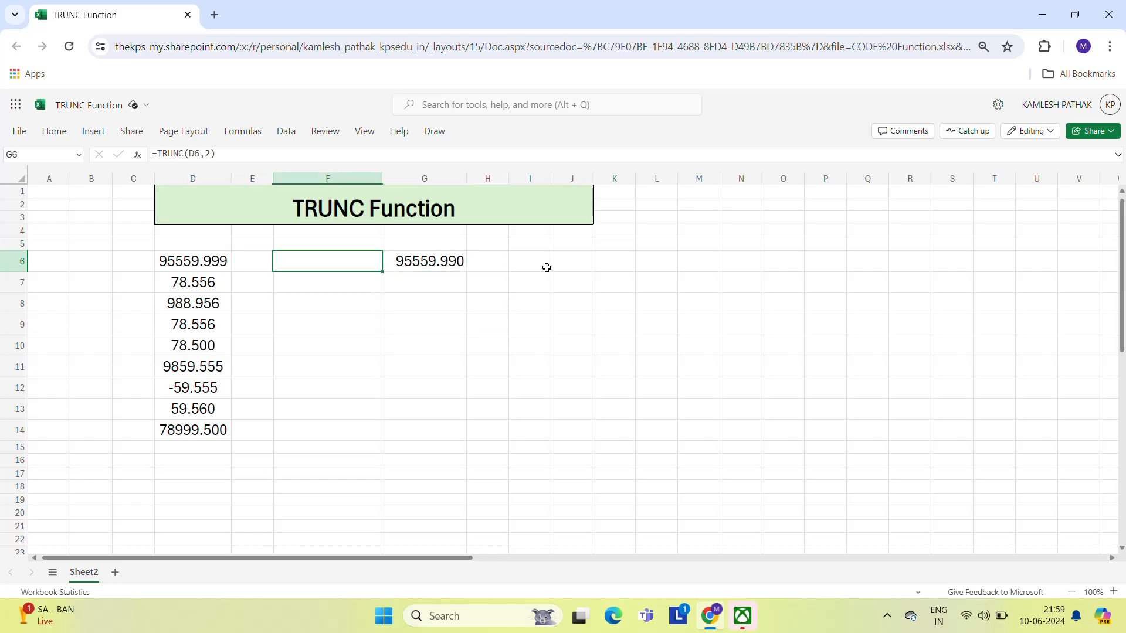
{"action": "key", "text": "Left"}
{"action": "key", "text": "Right"}
{"action": "key", "text": "Right"}
{"action": "key", "text": "Right"}
{"action": "key", "text": "Left"}
{"action": "key", "text": "Left"}
{"action": "key", "text": "Left"}
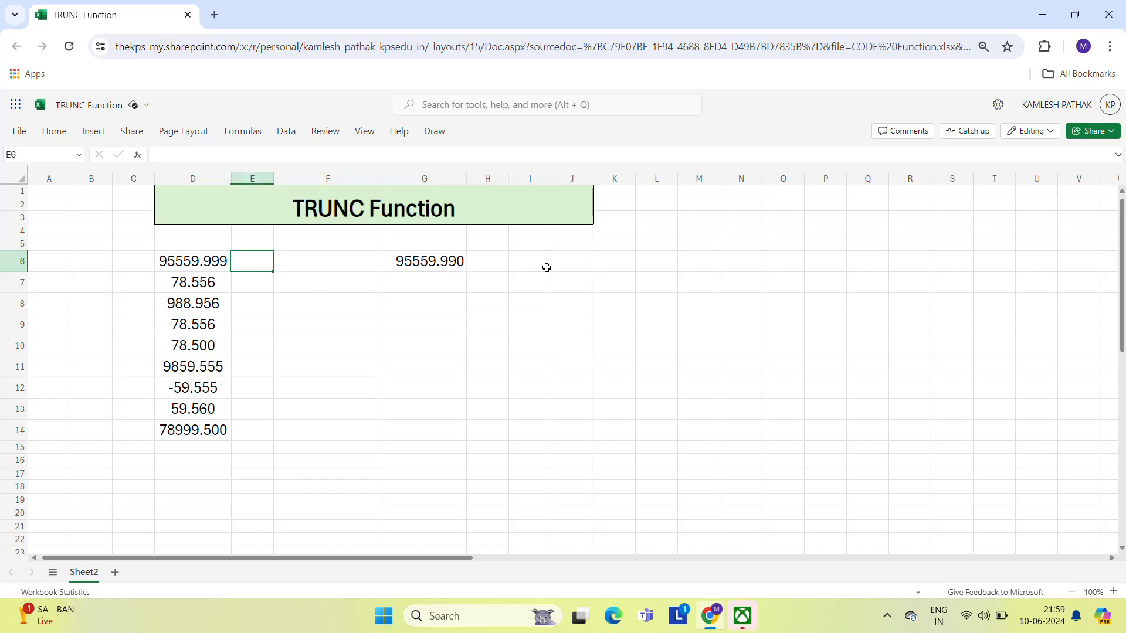
- Copy the numbers in D6:D14 into E4:E12 on Sheet1 and widen column E
{"action": "left_click", "coordinate": [191, 270]}
{"action": "key", "text": "ctrl+shift+Down"}
{"action": "key", "text": "ctrl+c"}
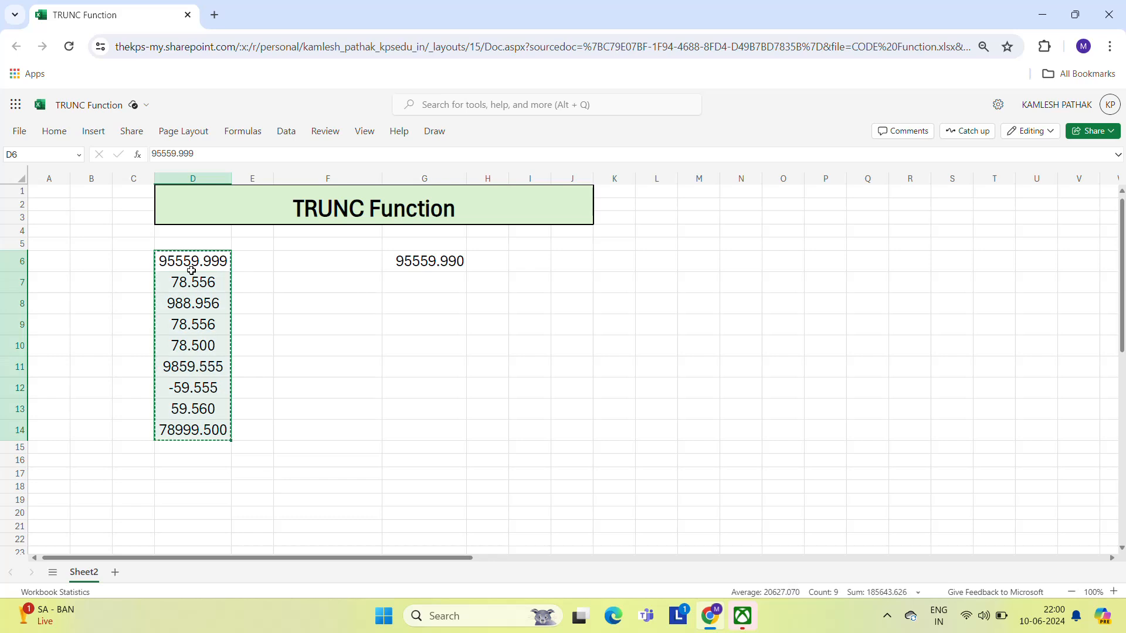
{"action": "left_click", "coordinate": [115, 572]}
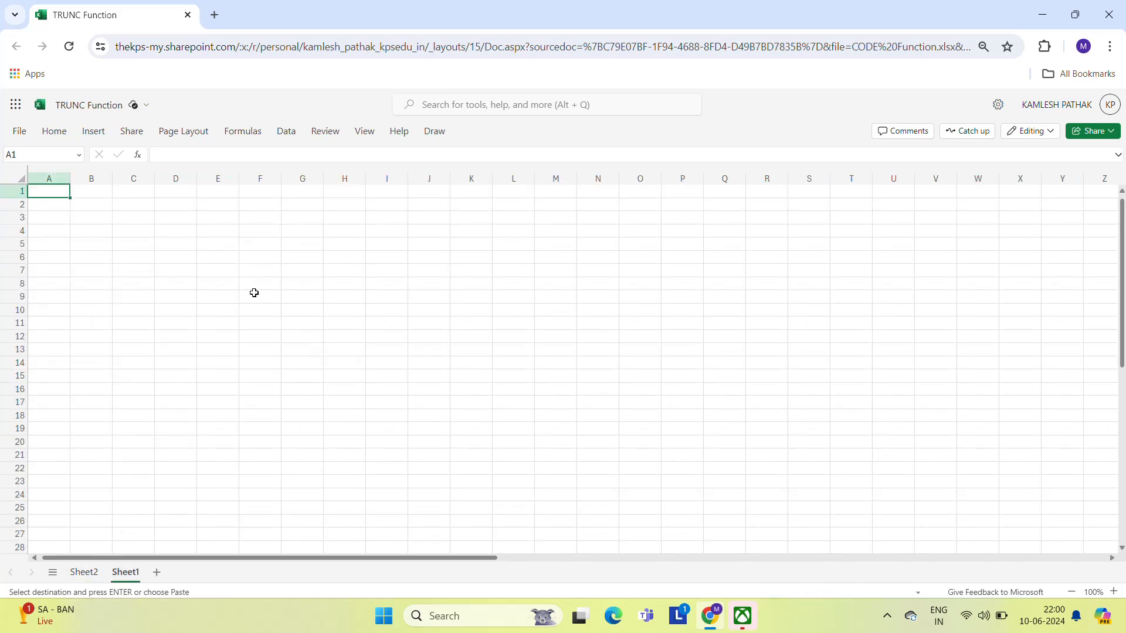
{"action": "left_click", "coordinate": [234, 237]}
{"action": "key", "text": "ctrl+v"}
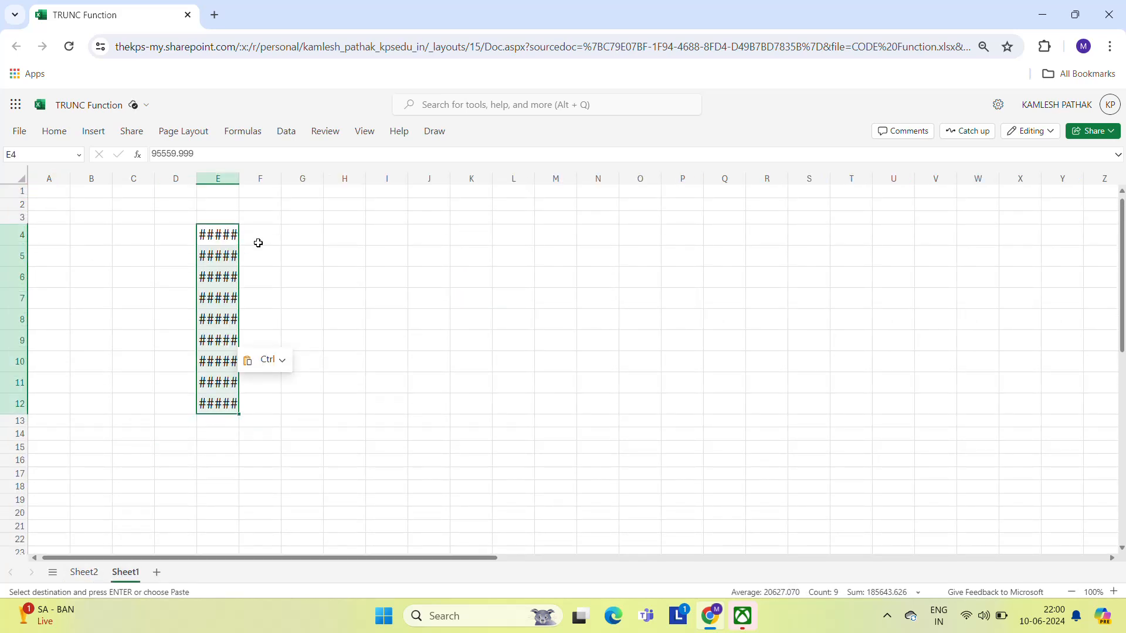
{"action": "left_click_drag", "start_coordinate": [239, 178], "coordinate": [362, 178]}
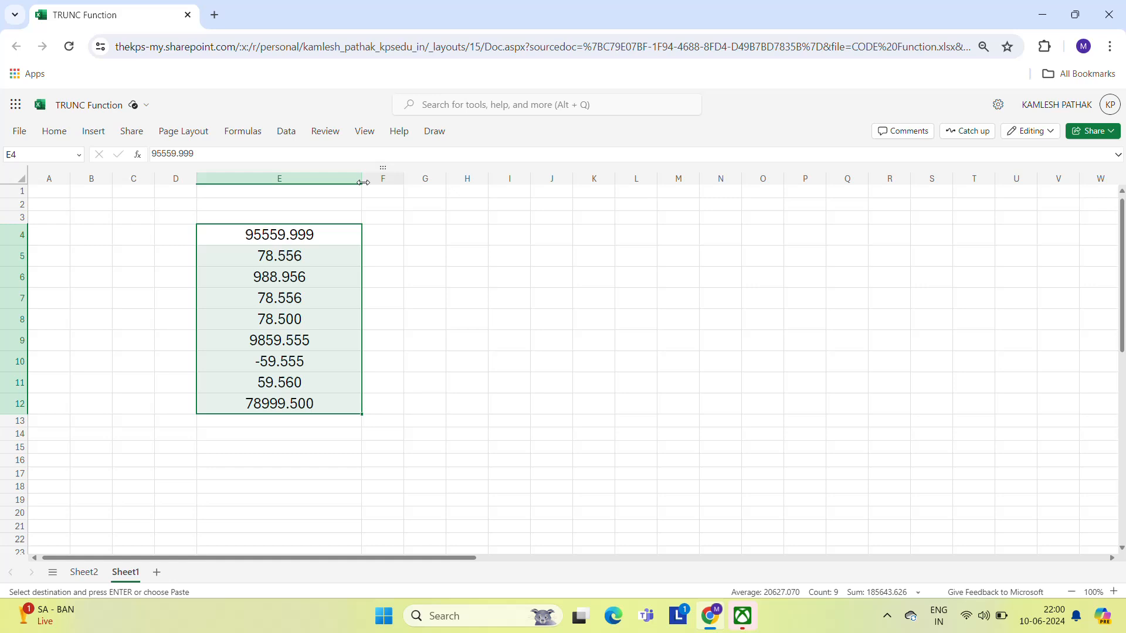
- Enter =TRUNC(E4) in G4 on Sheet1 and widen column G
{"action": "left_click", "coordinate": [443, 233]}
{"action": "type", "text": "=tru"}
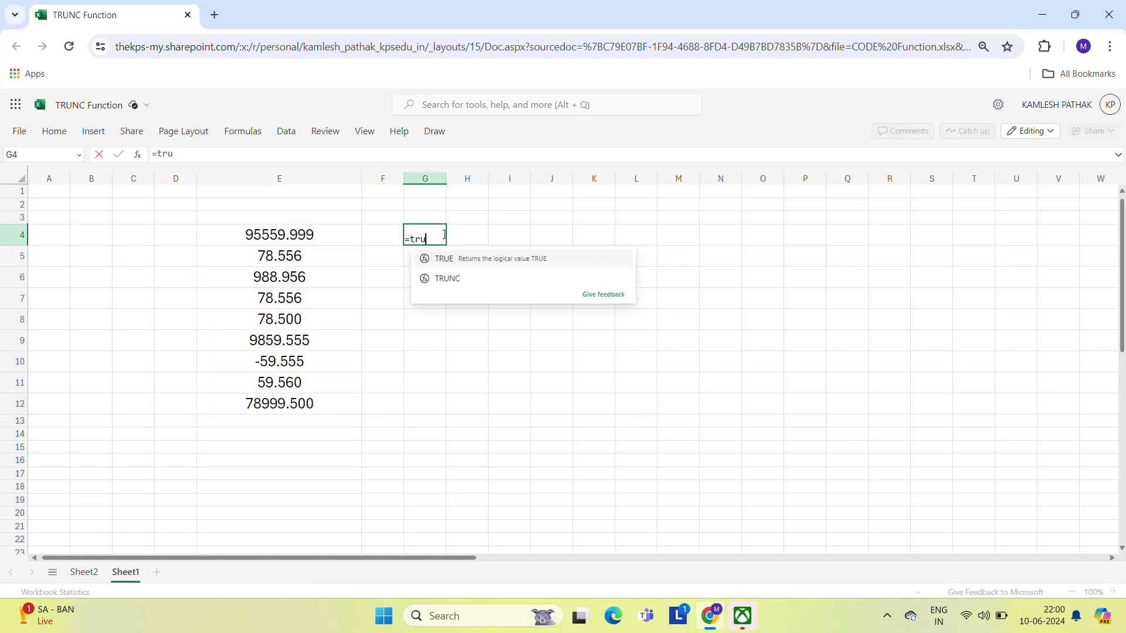
{"action": "key", "text": "Down"}
{"action": "key", "text": "Tab"}
{"action": "key", "text": "Left"}
{"action": "key", "text": "Left"}
{"action": "key", "text": "Left"}
{"action": "key", "text": "Right"}
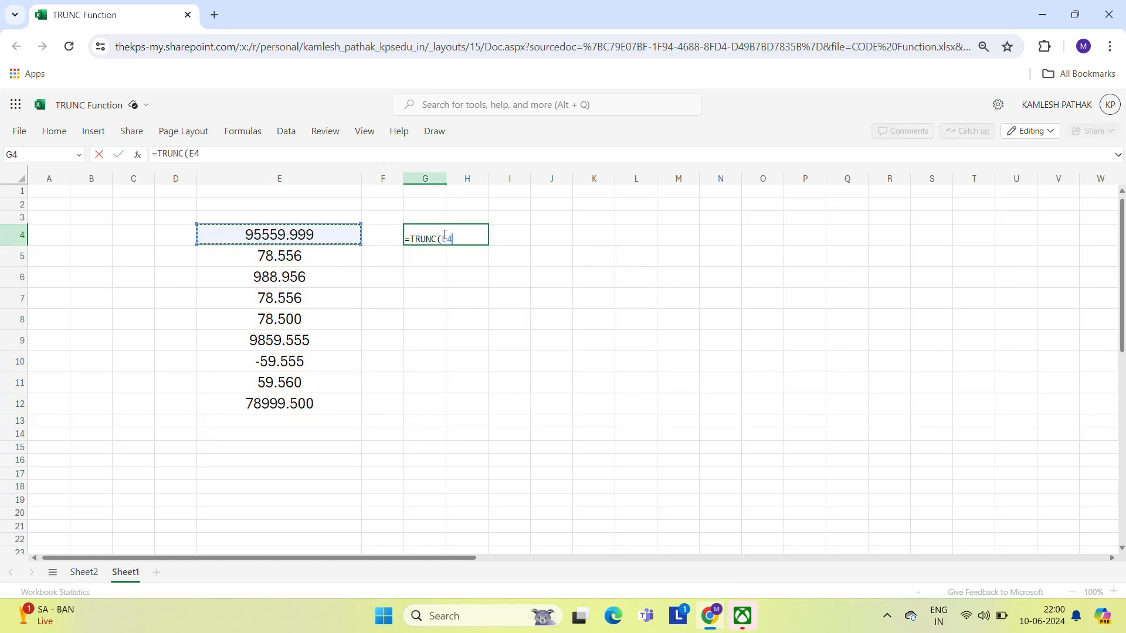
{"action": "key", "text": "Return"}
{"action": "left_click", "coordinate": [445, 234]}
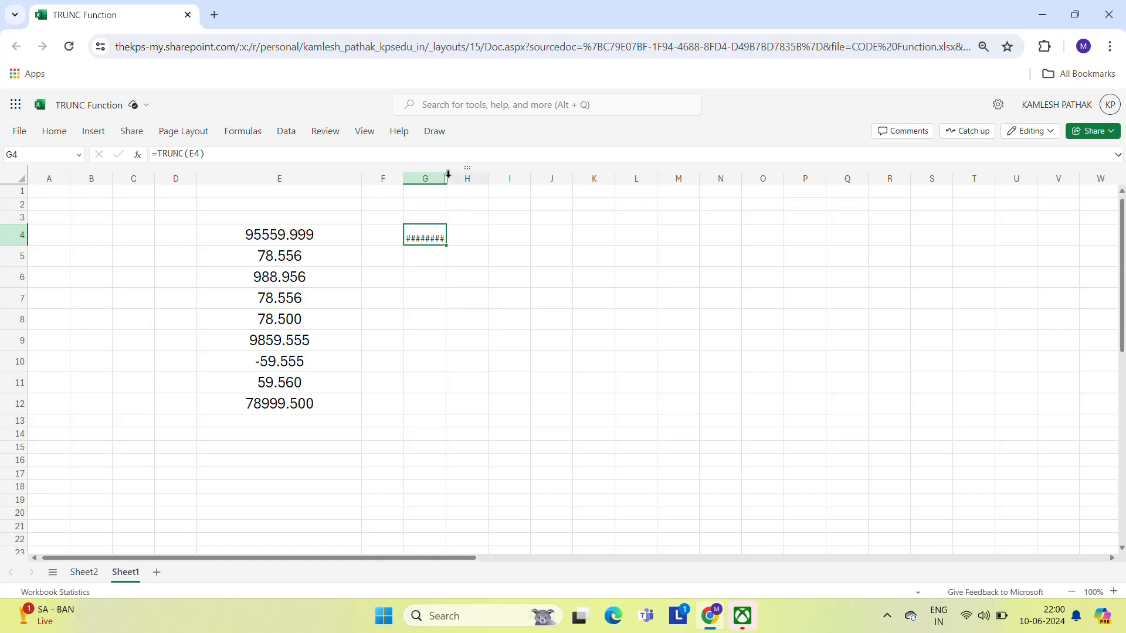
{"action": "left_click_drag", "start_coordinate": [448, 174], "coordinate": [501, 175]}
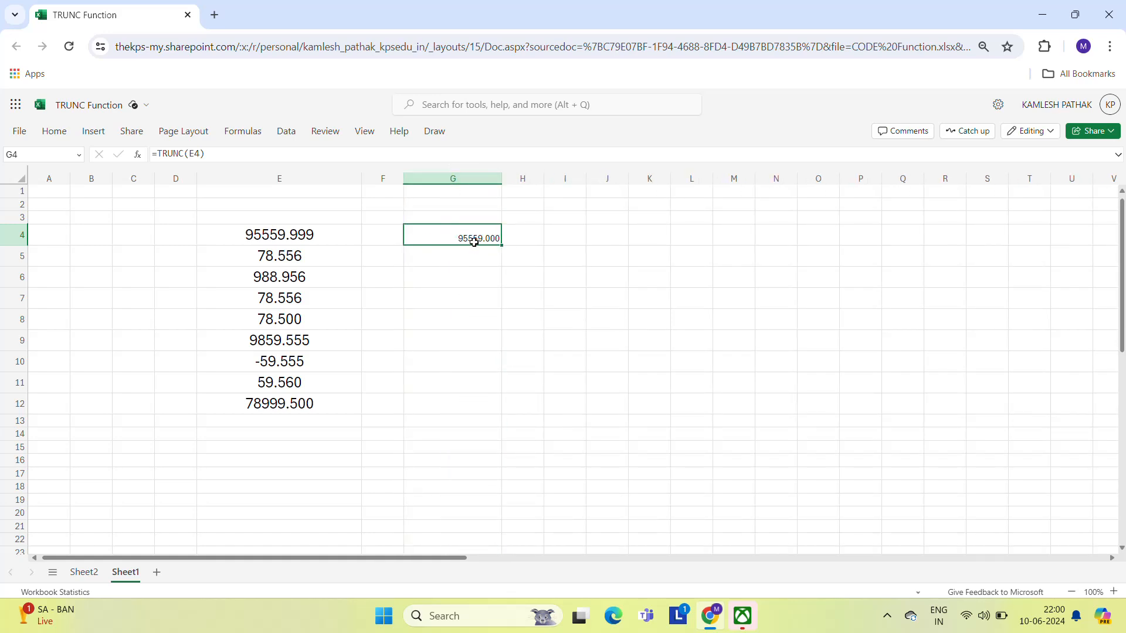
- Set G4's font size to 18
{"action": "key", "text": "ctrl+F1"}
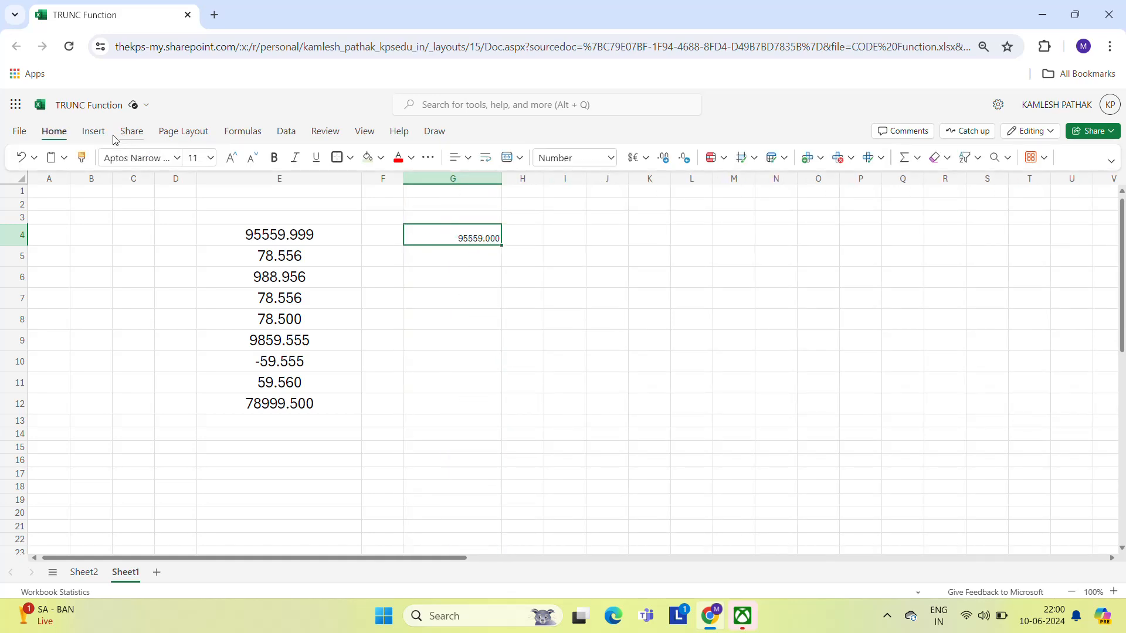
{"action": "left_click", "coordinate": [211, 159]}
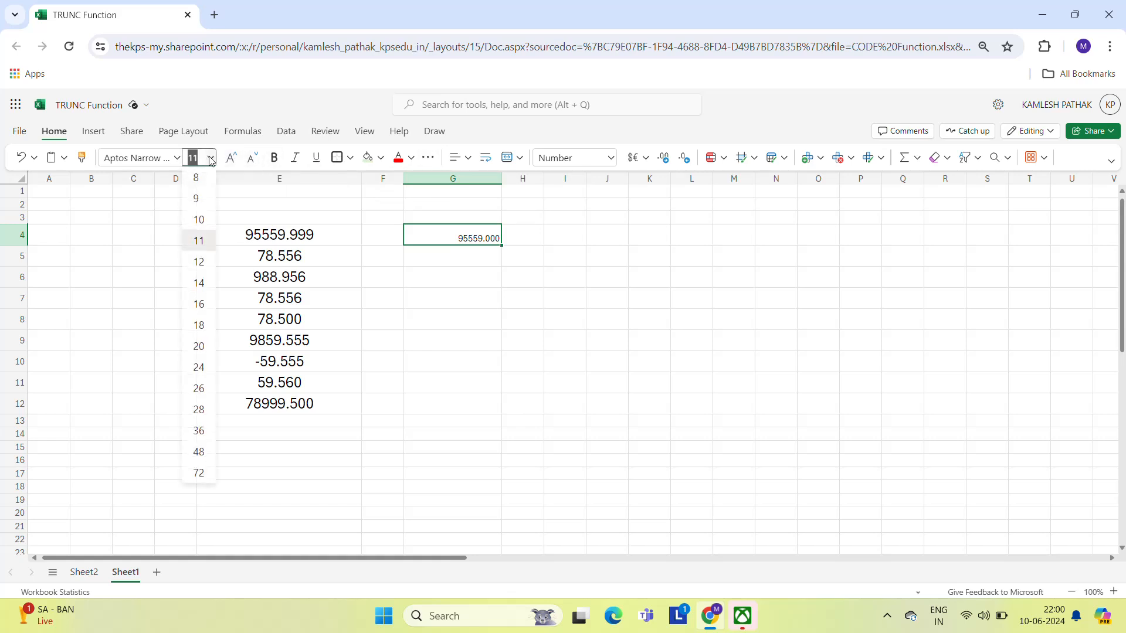
{"action": "left_click", "coordinate": [199, 326]}
- Copy G4's TRUNC formula down through G12
{"action": "left_click_drag", "start_coordinate": [500, 247], "coordinate": [500, 247]}
{"action": "key", "text": "Left"}
{"action": "key", "text": "Left"}
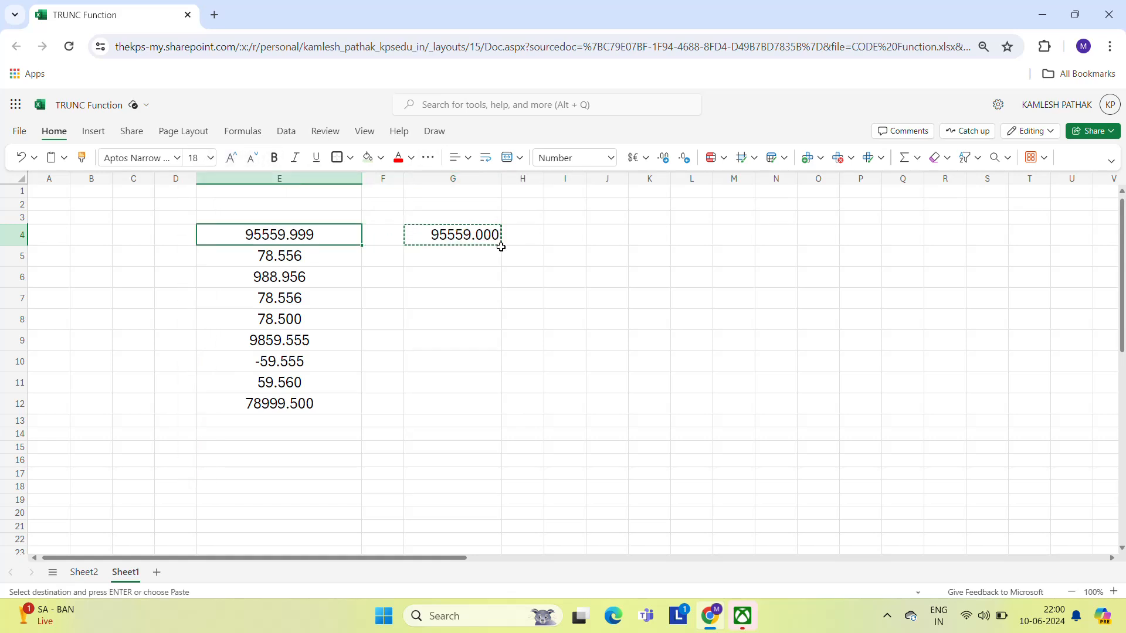
{"action": "key", "text": "ctrl+Down"}
{"action": "key", "text": "Right"}
{"action": "key", "text": "Right"}
{"action": "key", "text": "ctrl+shift+Up"}
{"action": "key", "text": "Return"}
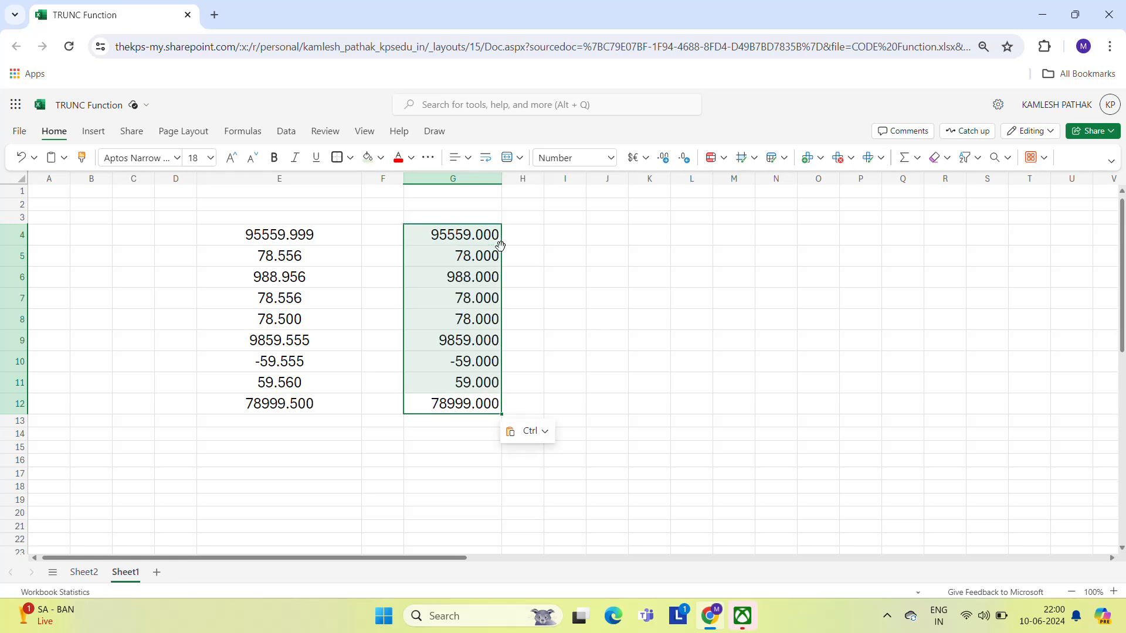
- Change G4's formula to =TRUNC(E4,2) and paste it down through G12
{"action": "key", "text": "Left"}
{"action": "key", "text": "Left"}
{"action": "key", "text": "Up"}
{"action": "key", "text": "Up"}
{"action": "key", "text": "Up"}
{"action": "key", "text": "Up"}
{"action": "key", "text": "Up"}
{"action": "key", "text": "Up"}
{"action": "key", "text": "Up"}
{"action": "key", "text": "Up"}
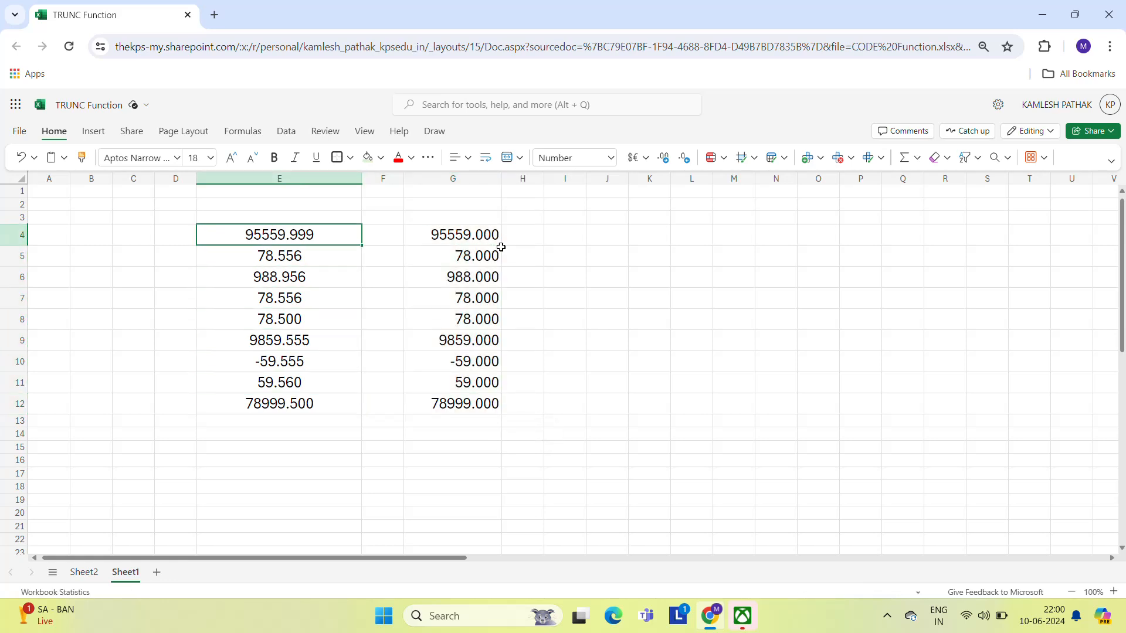
{"action": "key", "text": "Right"}
{"action": "key", "text": "Right"}
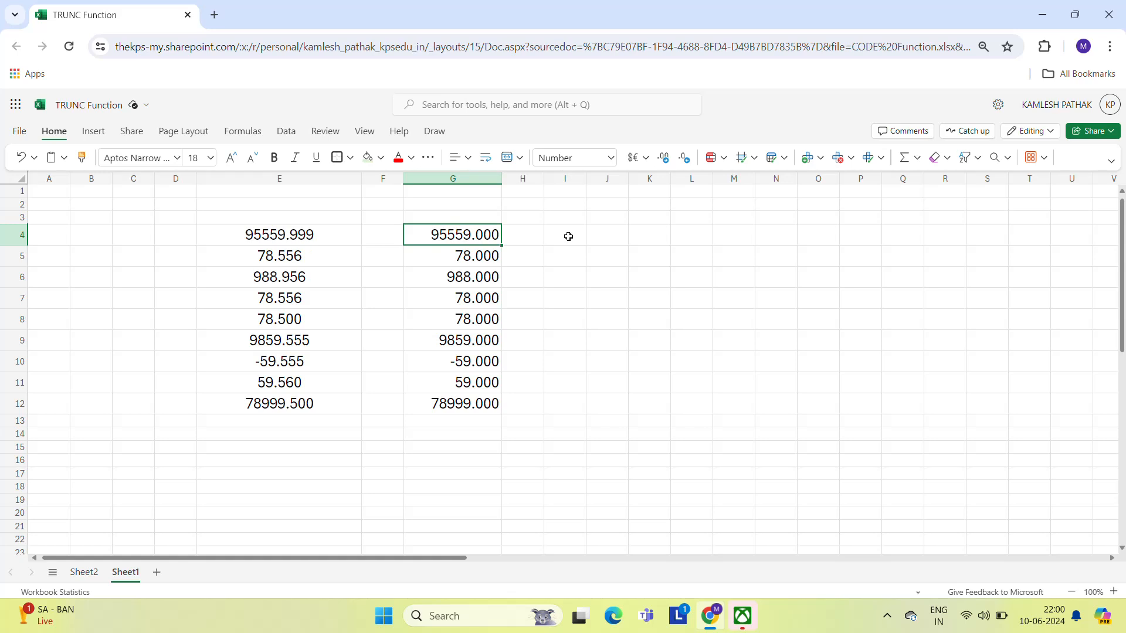
{"action": "key", "text": "F2"}
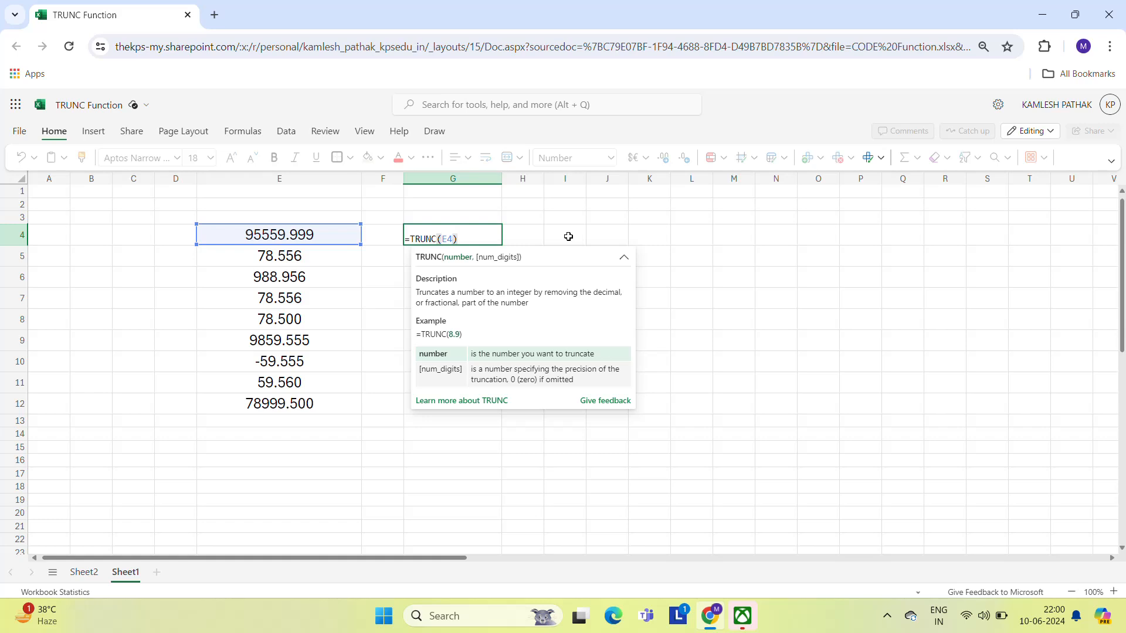
{"action": "type", "text": ",2"}
{"action": "key", "text": "ctrl+Return"}
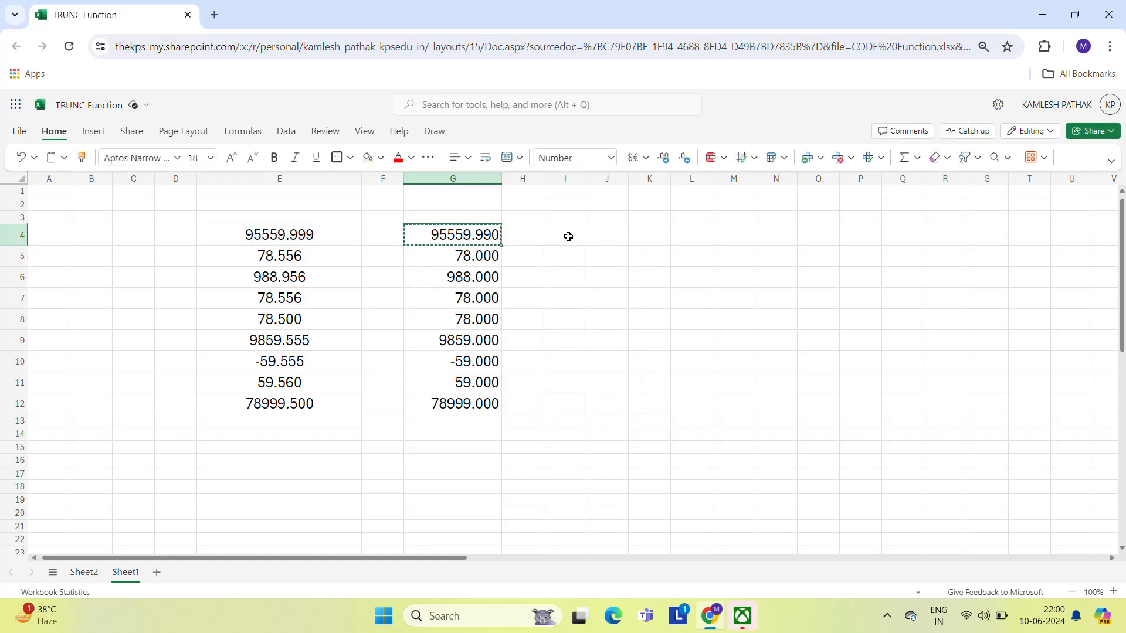
{"action": "key", "text": "ctrl+shift+Down"}
{"action": "key", "text": "ctrl+v"}
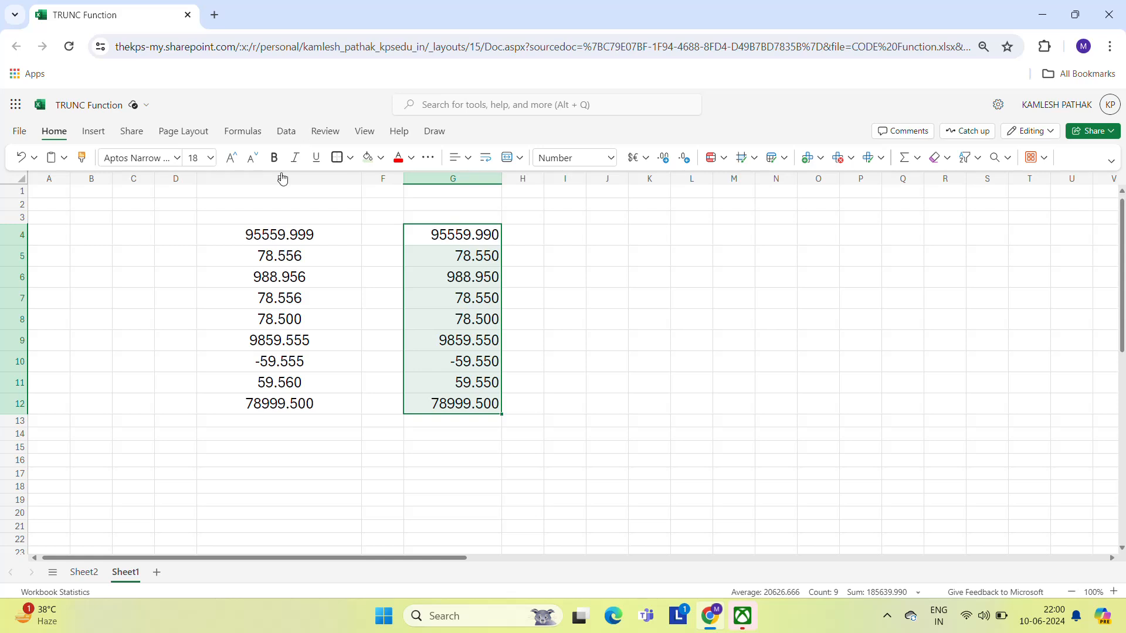
- Reduce the decimal places shown in G4:G12 by one and center-align them
{"action": "left_click", "coordinate": [684, 159]}
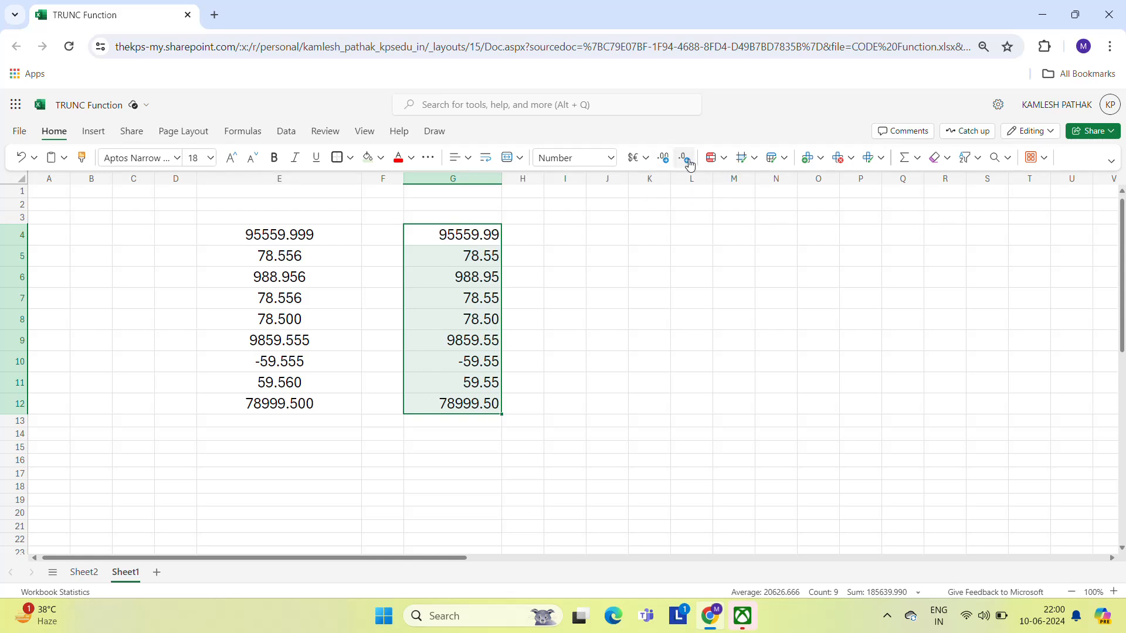
{"action": "left_click", "coordinate": [474, 159]}
{"action": "left_click", "coordinate": [486, 207]}
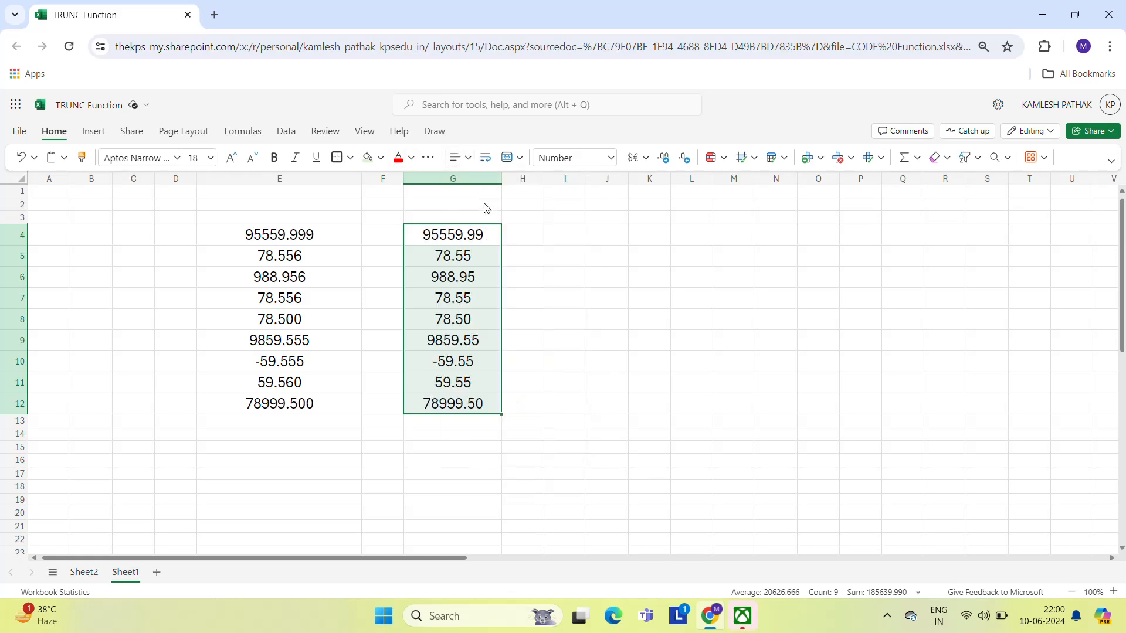
{"action": "left_click", "coordinate": [522, 253]}
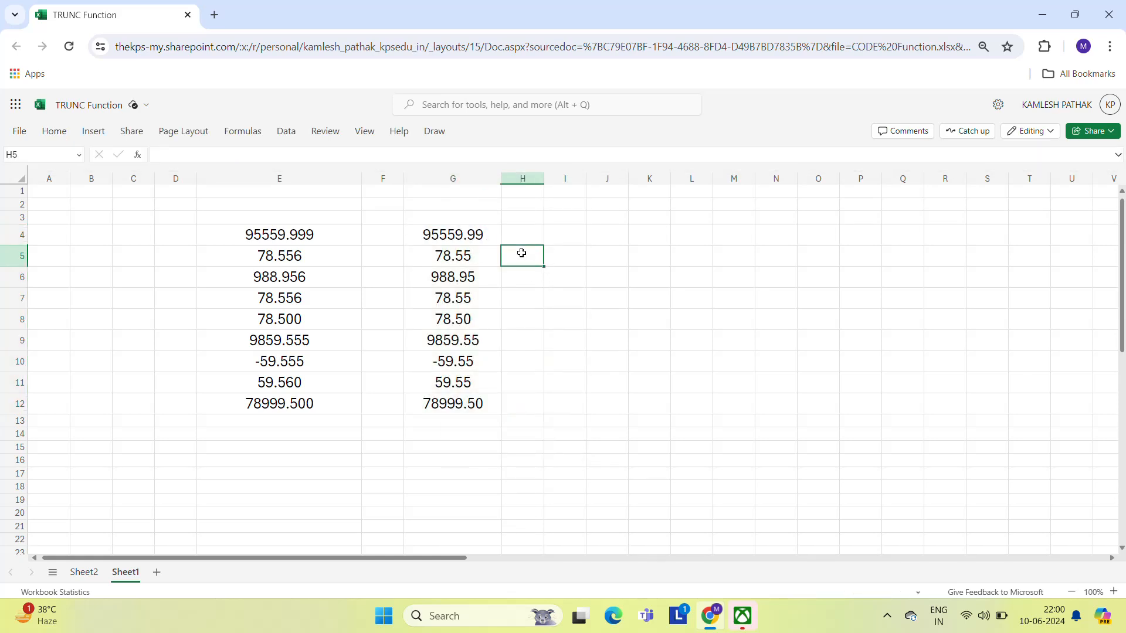
- Clear the TRUNC formulas from G4:G12
{"action": "key", "text": "Left"}
{"action": "key", "text": "Up"}
{"action": "key", "text": "ctrl+shift+Down"}
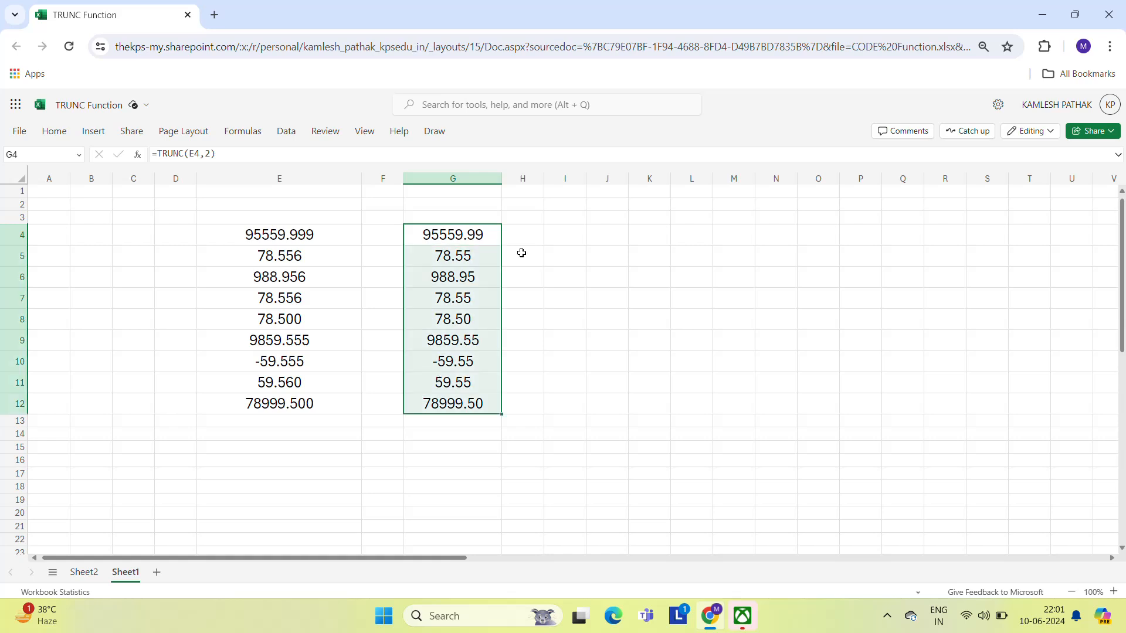
{"action": "left_click", "coordinate": [54, 131]}
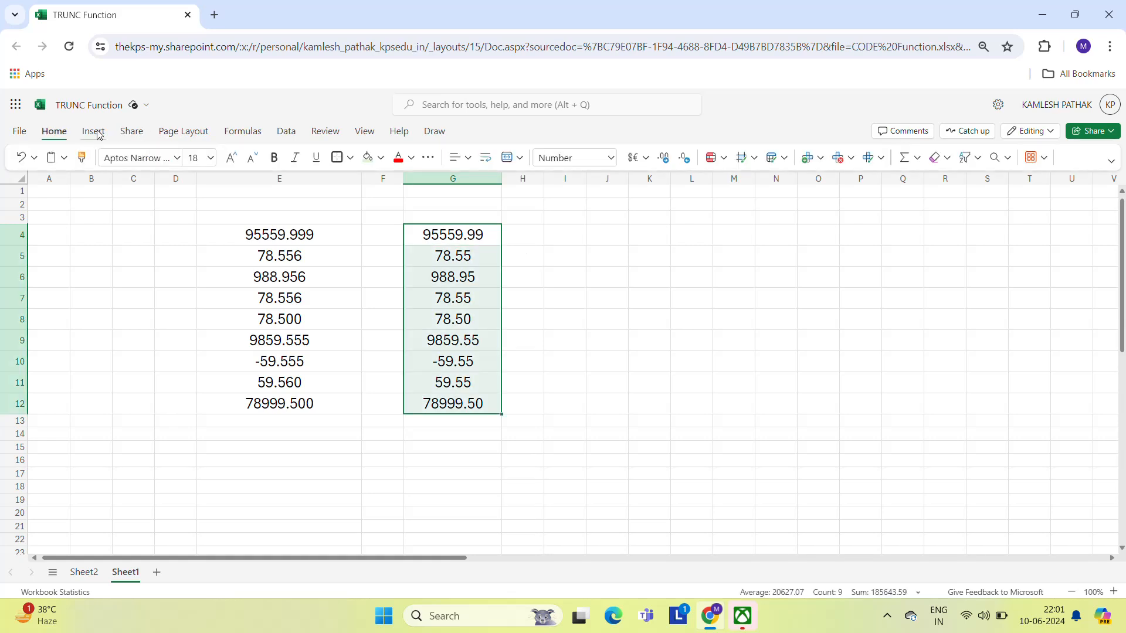
{"action": "left_click", "coordinate": [54, 131]}
{"action": "left_click", "coordinate": [54, 130]}
{"action": "left_click", "coordinate": [514, 230]}
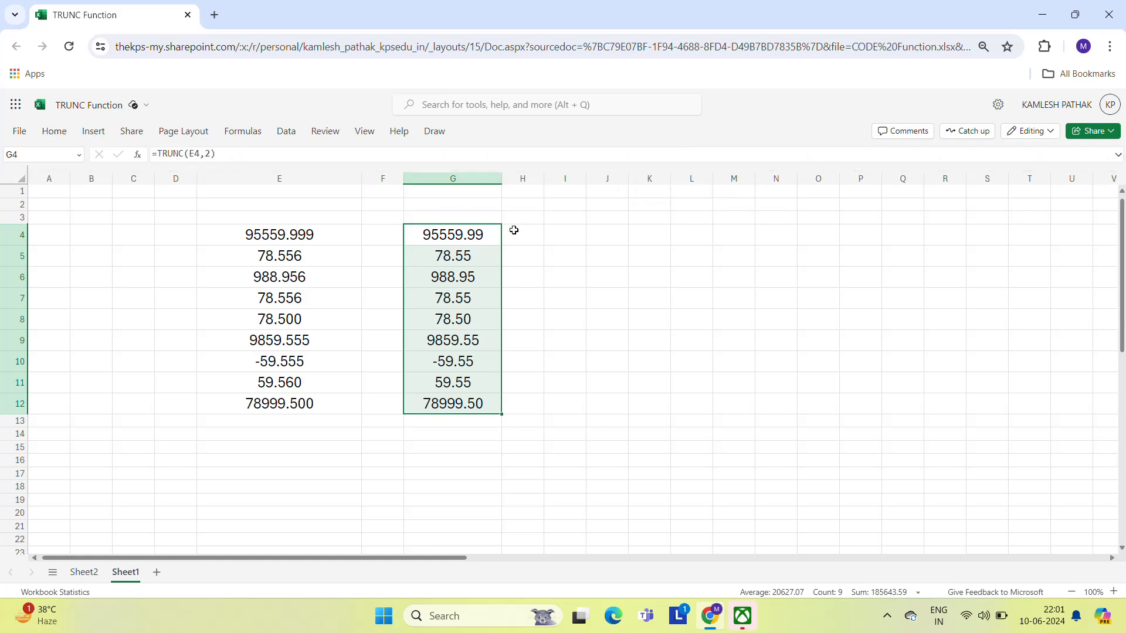
{"action": "key", "text": "Delete"}
- Enter =TRUNC(E4) in G4 using the function autocomplete
{"action": "key", "text": "Down"}
{"action": "key", "text": "Up"}
{"action": "type", "text": "="}
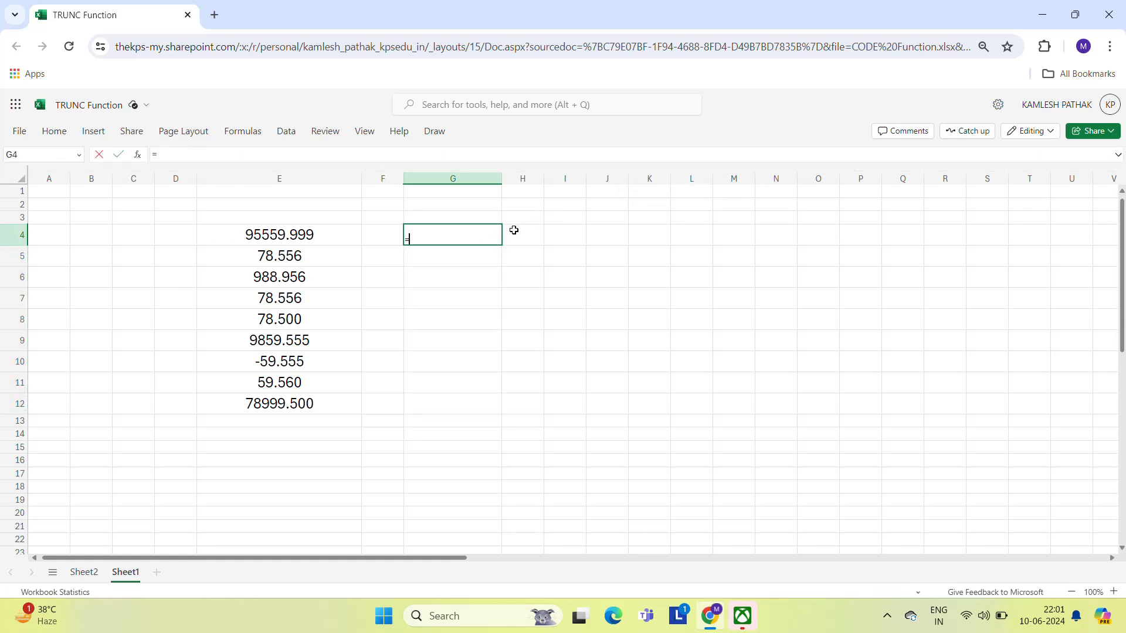
{"action": "type", "text": "trun"}
{"action": "key", "text": "Tab"}
{"action": "key", "text": "Left"}
{"action": "key", "text": "Left"}
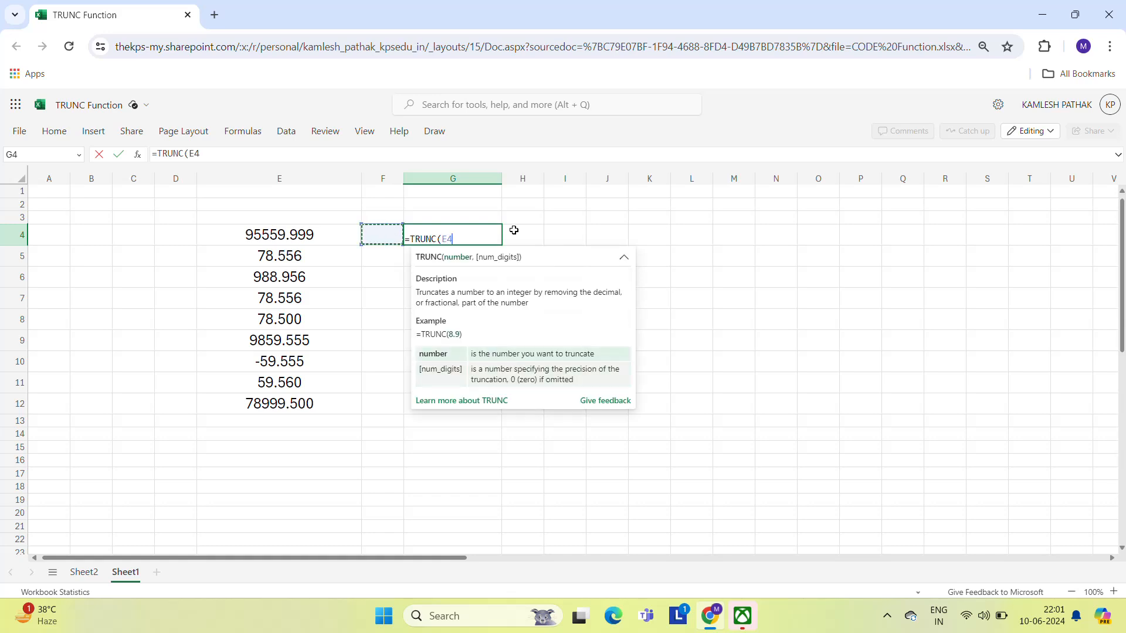
{"action": "key", "text": "Return"}
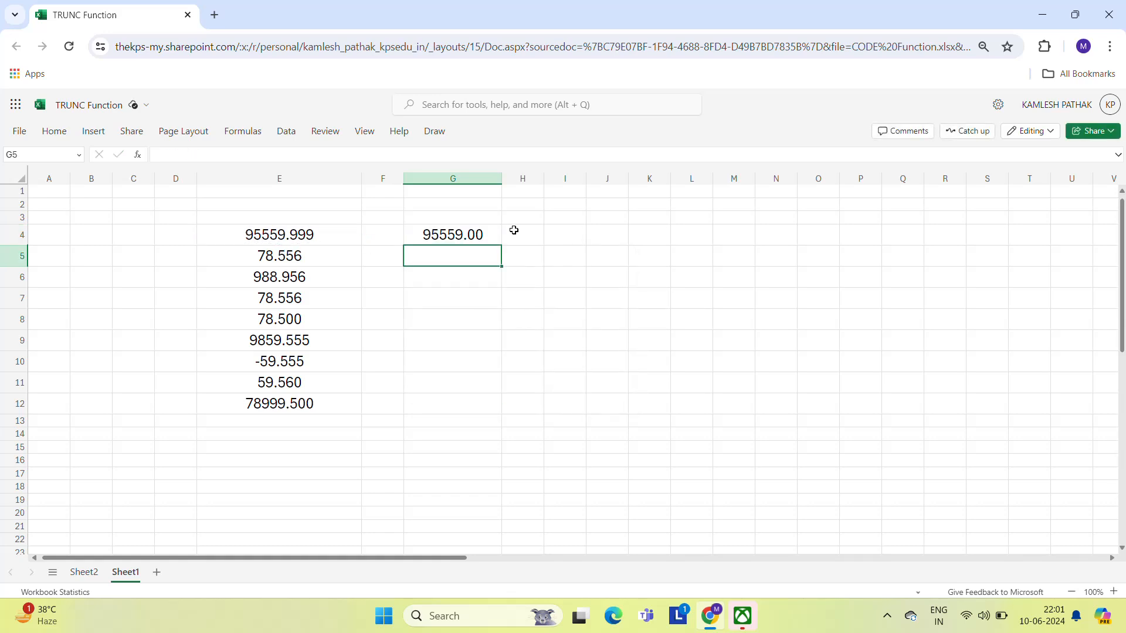
- Replace G4's formula with =TRUNC(E4,1)
{"action": "key", "text": "Up"}
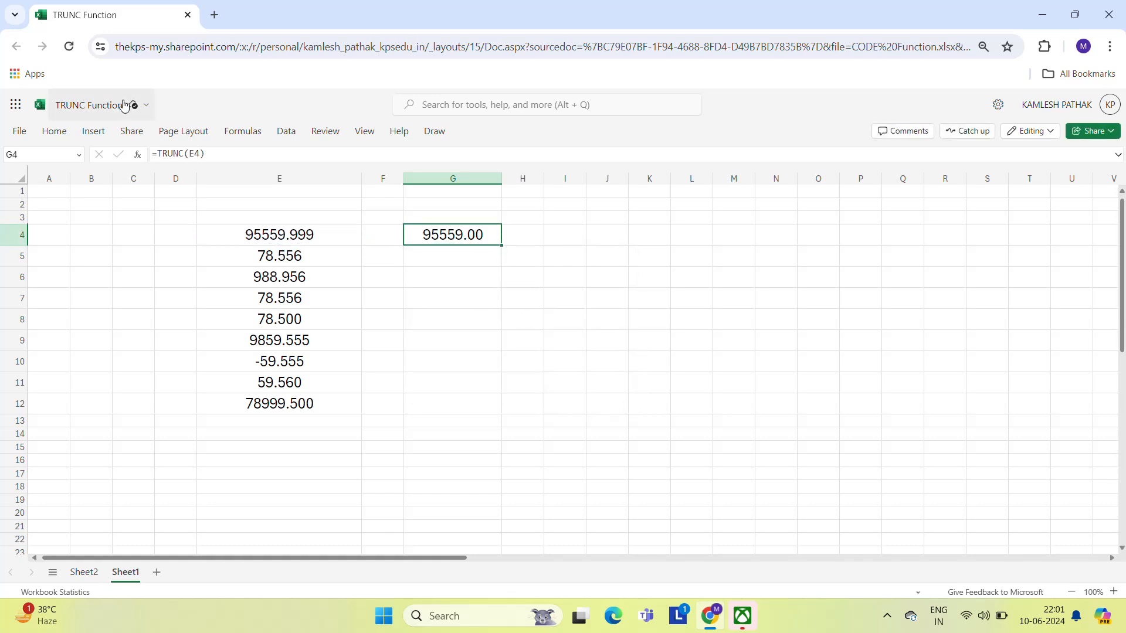
{"action": "key", "text": "ctrl+F1"}
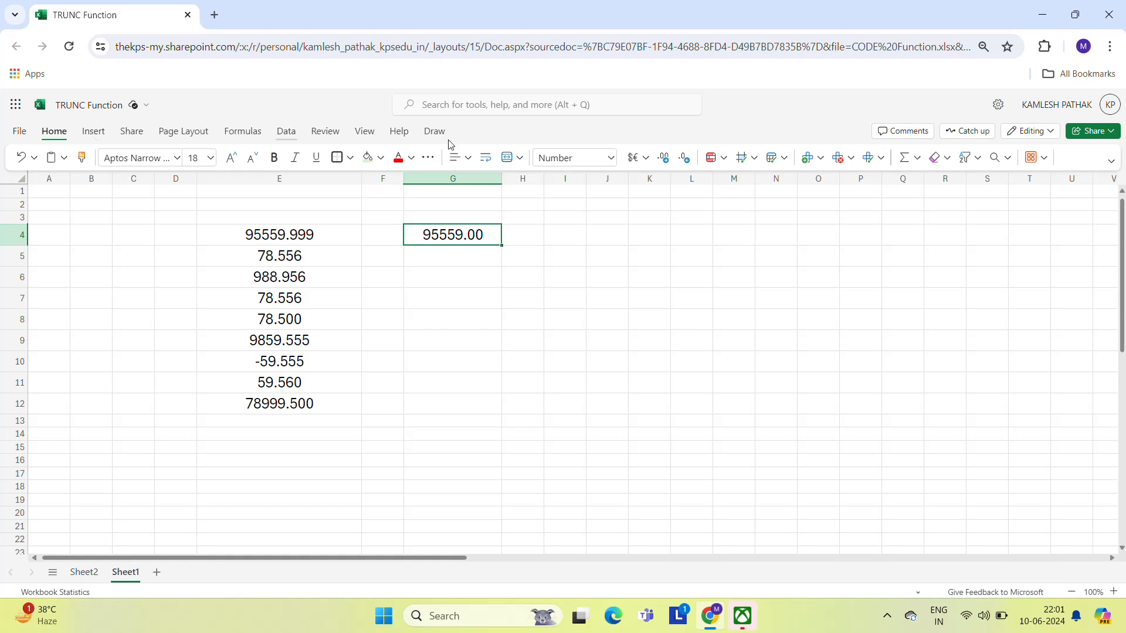
{"action": "key", "text": "ctrl+F1"}
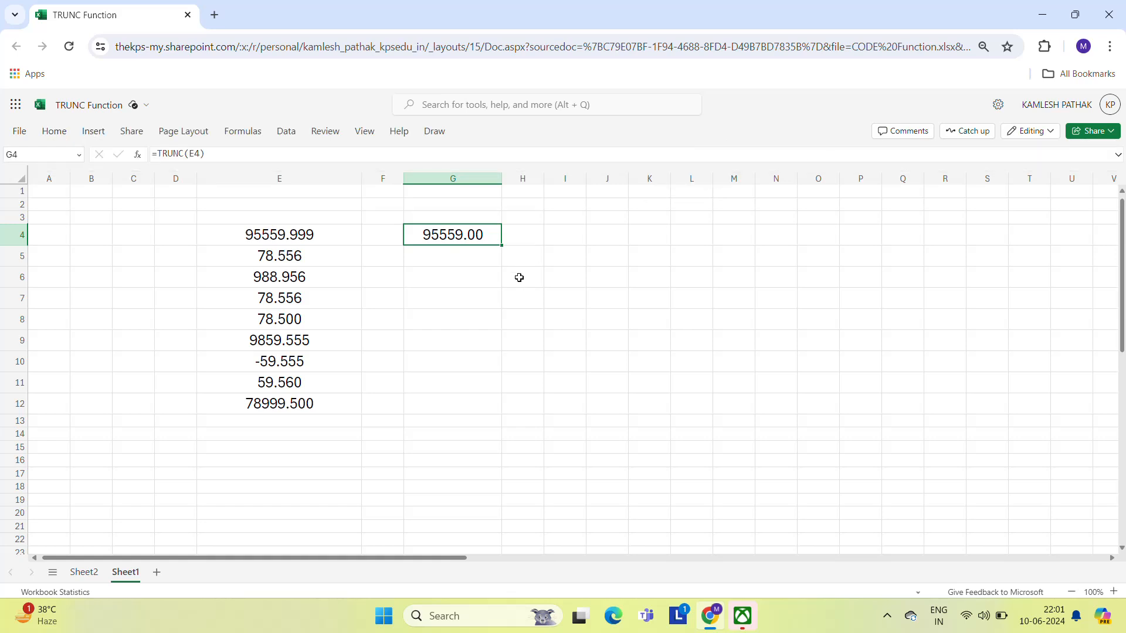
{"action": "key", "text": "Delete"}
{"action": "type", "text": "=tru"}
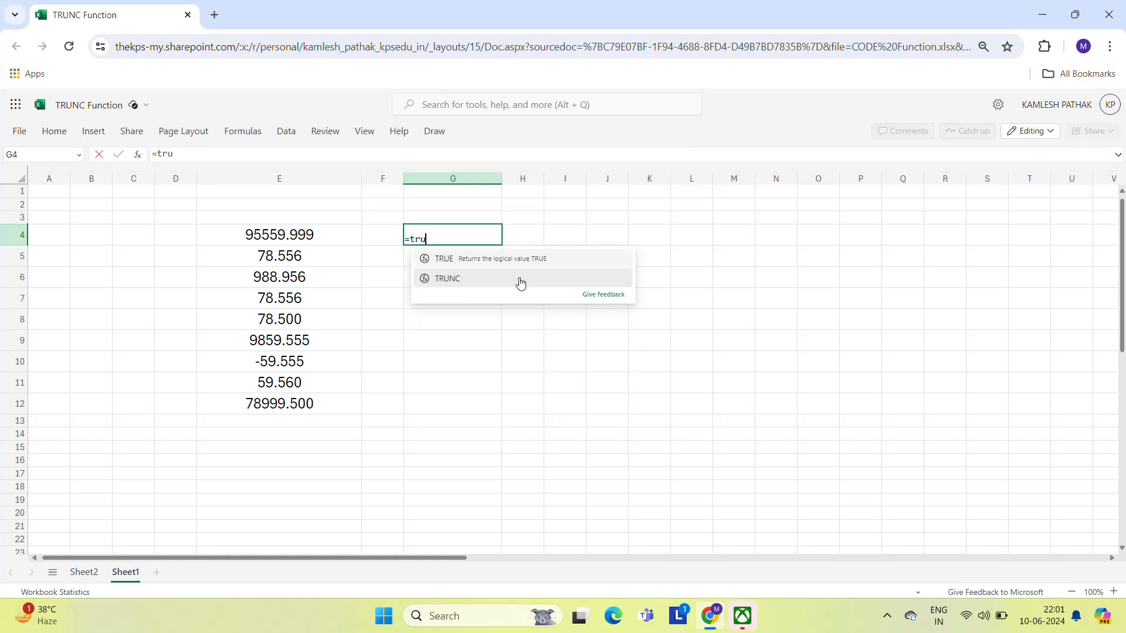
{"action": "left_click", "coordinate": [520, 279]}
{"action": "key", "text": "Left"}
{"action": "key", "text": "Left"}
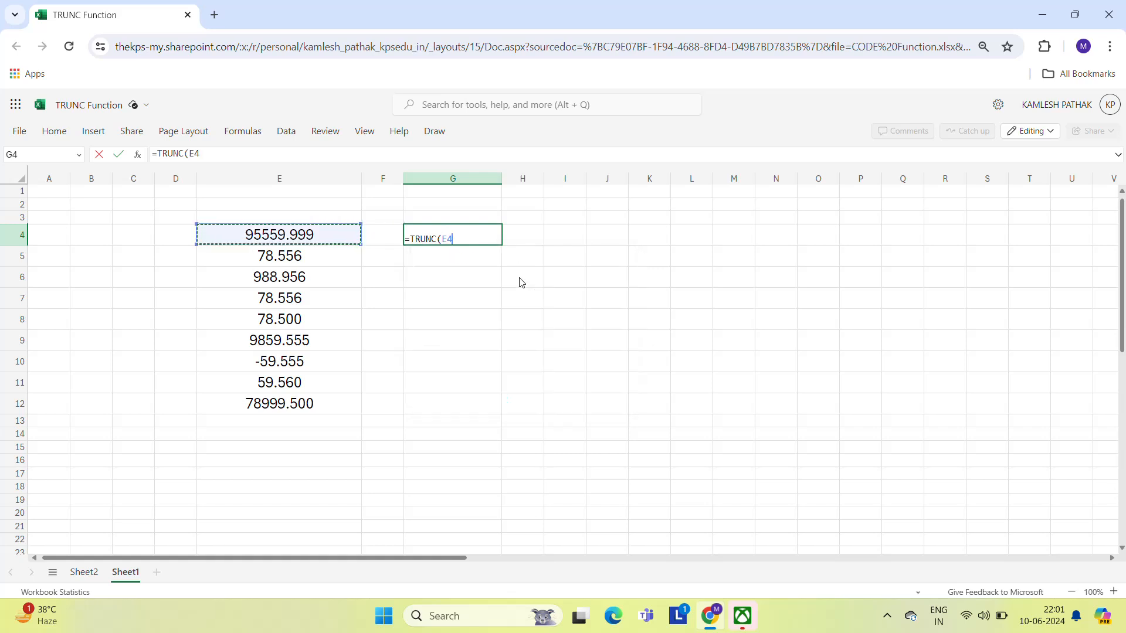
{"action": "type", "text": ","}
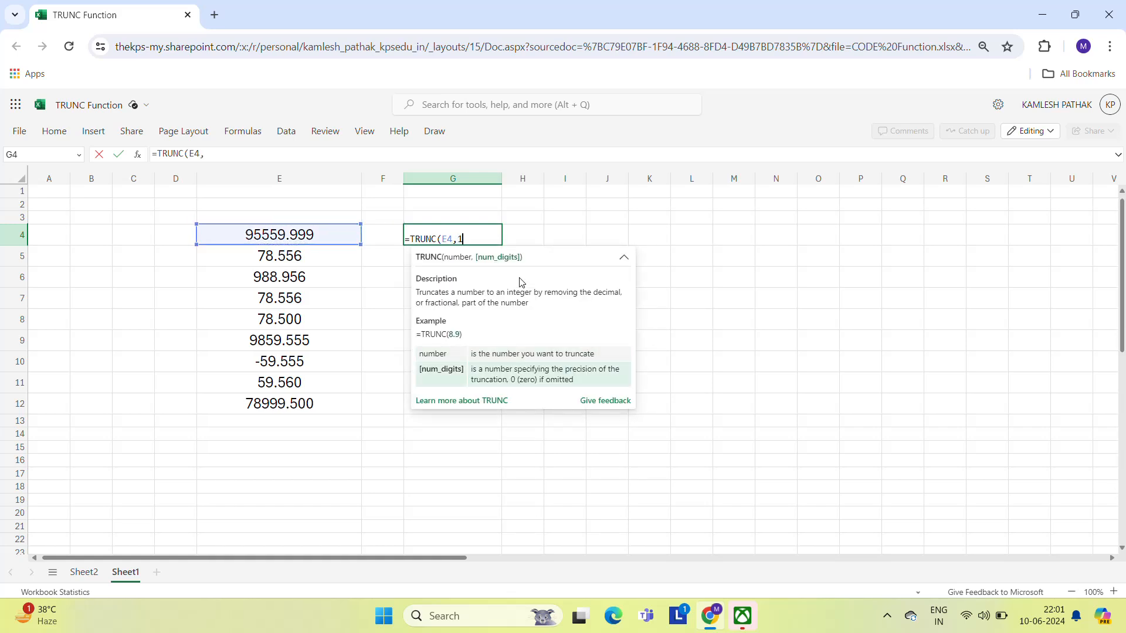
{"action": "type", "text": "1"}
{"action": "key", "text": "Return"}
- Change the num_digits argument in G4's formula to 2, giving =TRUNC(E4,2)
{"action": "key", "text": "Up"}
{"action": "key", "text": "Left"}
{"action": "key", "text": "Left"}
{"action": "key", "text": "Left"}
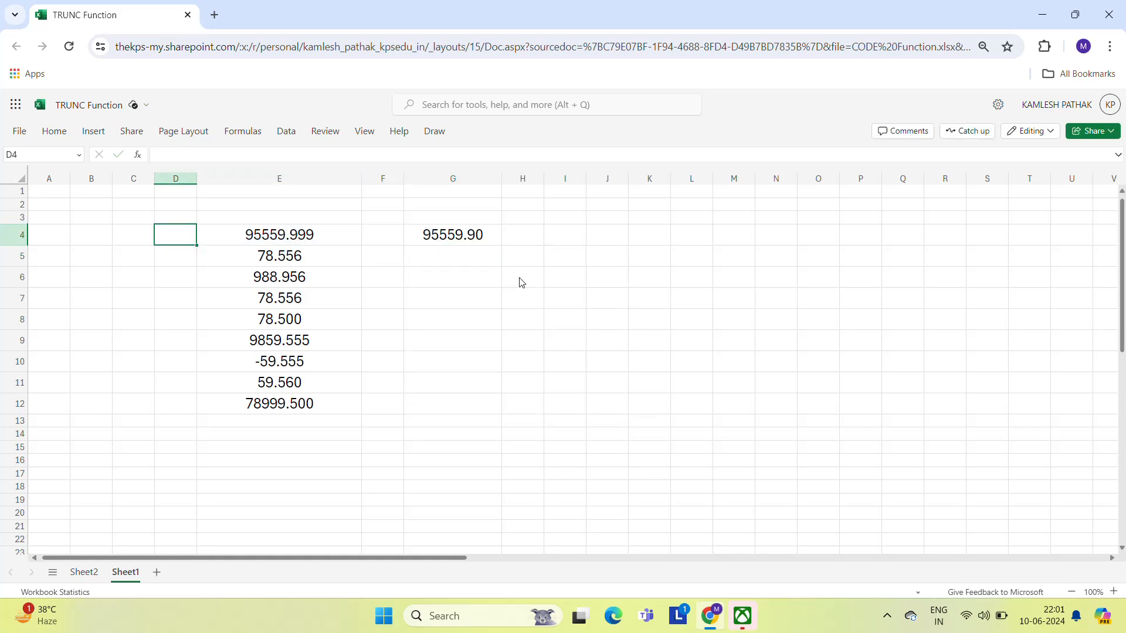
{"action": "key", "text": "Right"}
{"action": "key", "text": "Right"}
{"action": "key", "text": "Right"}
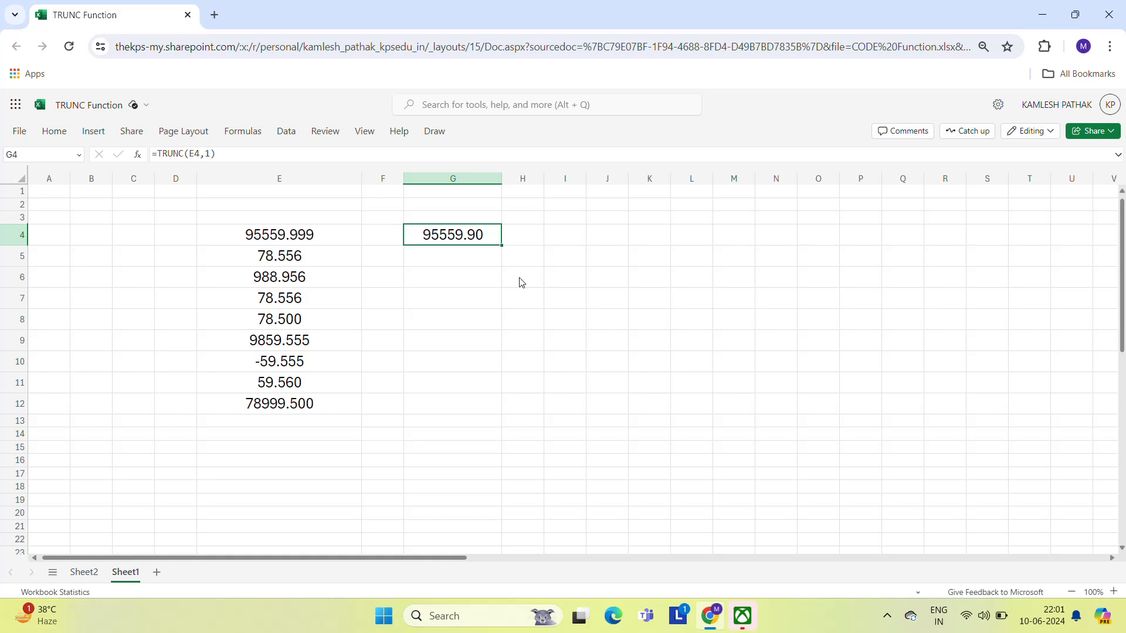
{"action": "key", "text": "F2"}
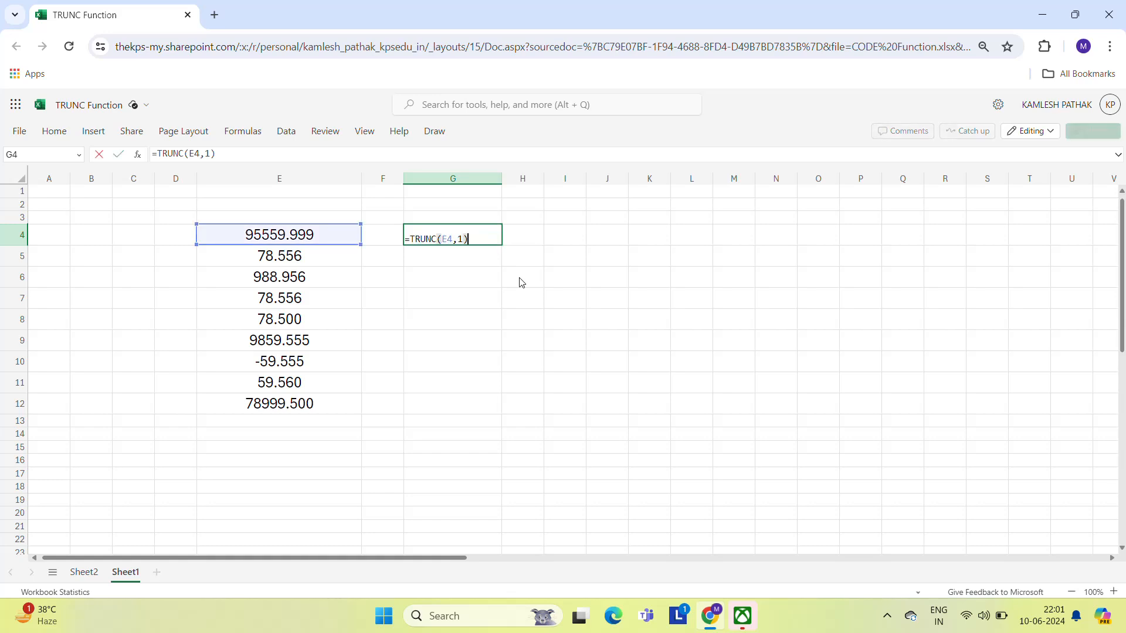
{"action": "key", "text": "Left"}
{"action": "key", "text": "Left"}
{"action": "key", "text": "Right"}
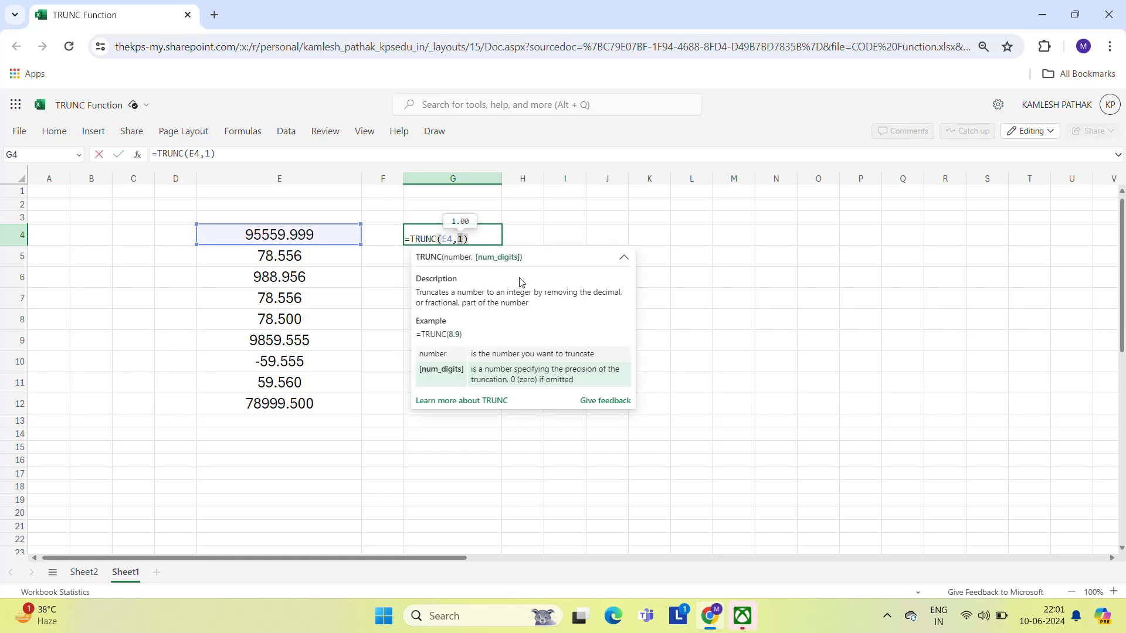
{"action": "type", "text": "2"}
{"action": "key", "text": "BackSpace"}
{"action": "key", "text": "BackSpace"}
{"action": "type", "text": "2"}
{"action": "key", "text": "ctrl+Return"}
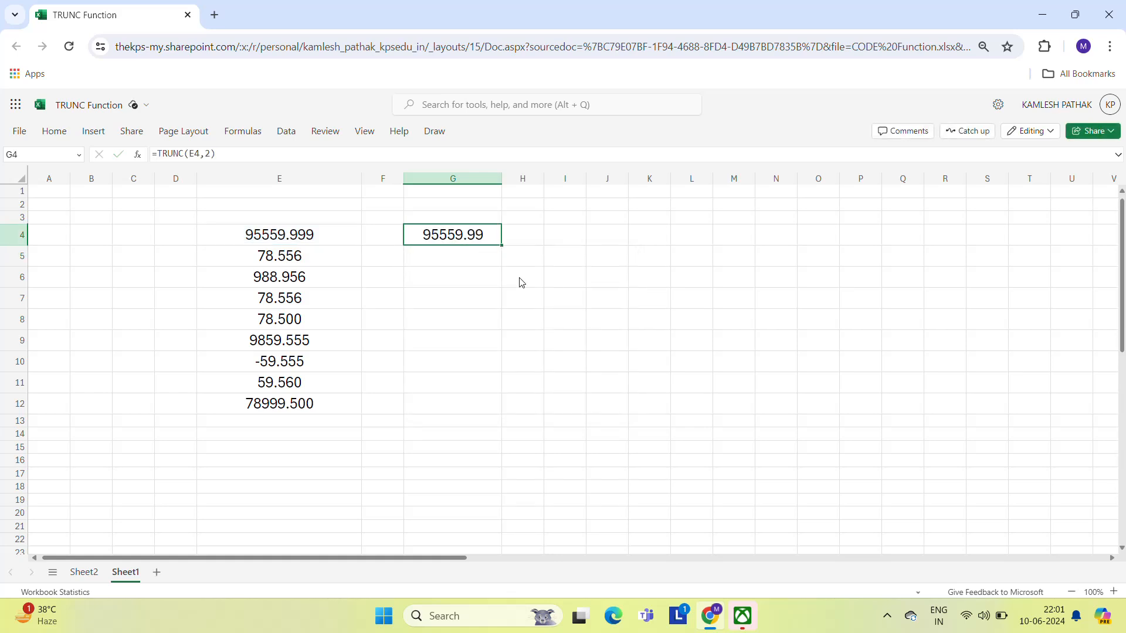
- Copy G4's formula and paste it into G4:G12
{"action": "key", "text": "ctrl+c"}
{"action": "key", "text": "Left"}
{"action": "key", "text": "Left"}
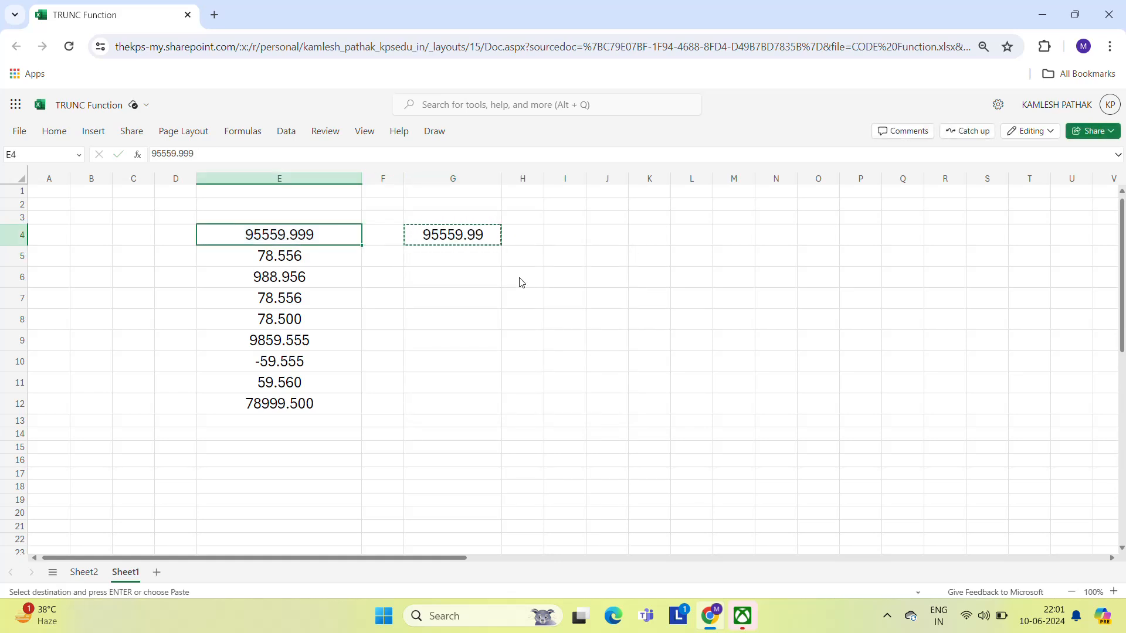
{"action": "key", "text": "Right"}
{"action": "key", "text": "Right"}
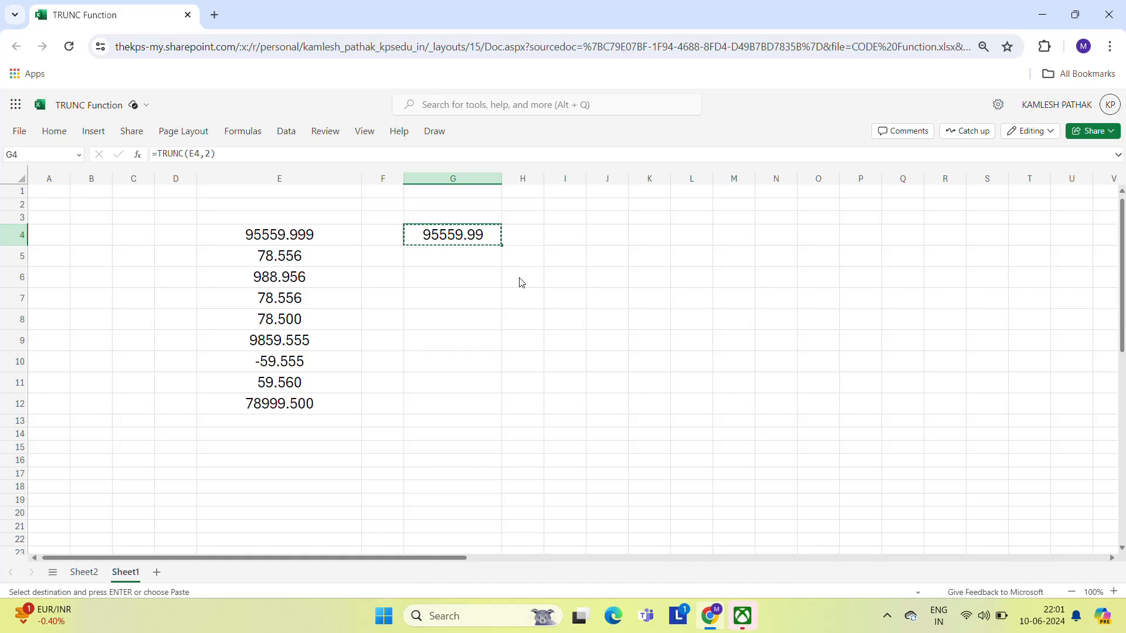
{"action": "key", "text": "Left"}
{"action": "key", "text": "Left"}
{"action": "key", "text": "ctrl+Down"}
{"action": "key", "text": "Right"}
{"action": "key", "text": "Right"}
{"action": "key", "text": "ctrl+shift+Up"}
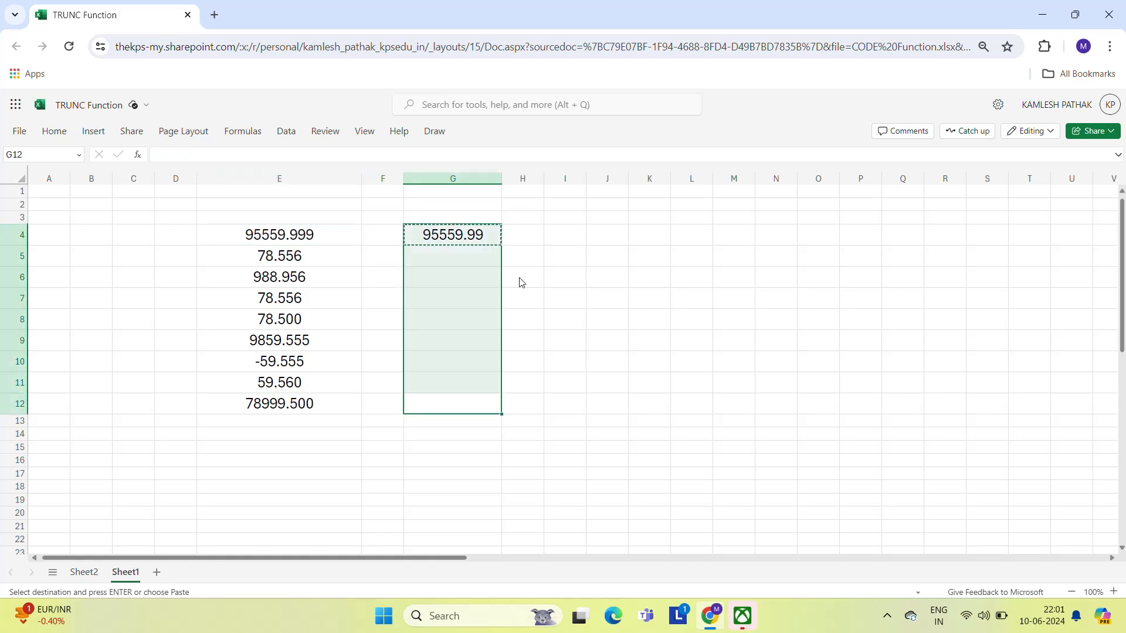
{"action": "key", "text": "ctrl+v"}
- Inspect the source decimal values in column E against the truncated results
{"action": "key", "text": "Up"}
{"action": "key", "text": "Up"}
{"action": "key", "text": "Up"}
{"action": "key", "text": "Up"}
{"action": "key", "text": "Up"}
{"action": "key", "text": "Up"}
{"action": "key", "text": "Up"}
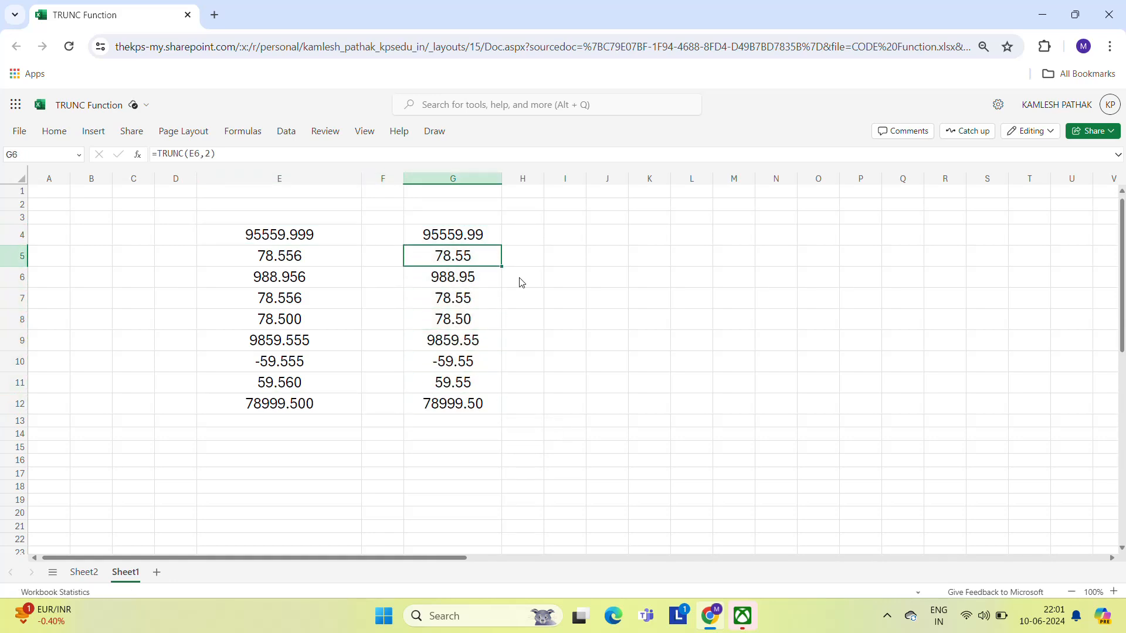
{"action": "key", "text": "Up"}
{"action": "key", "text": "Left"}
{"action": "key", "text": "Left"}
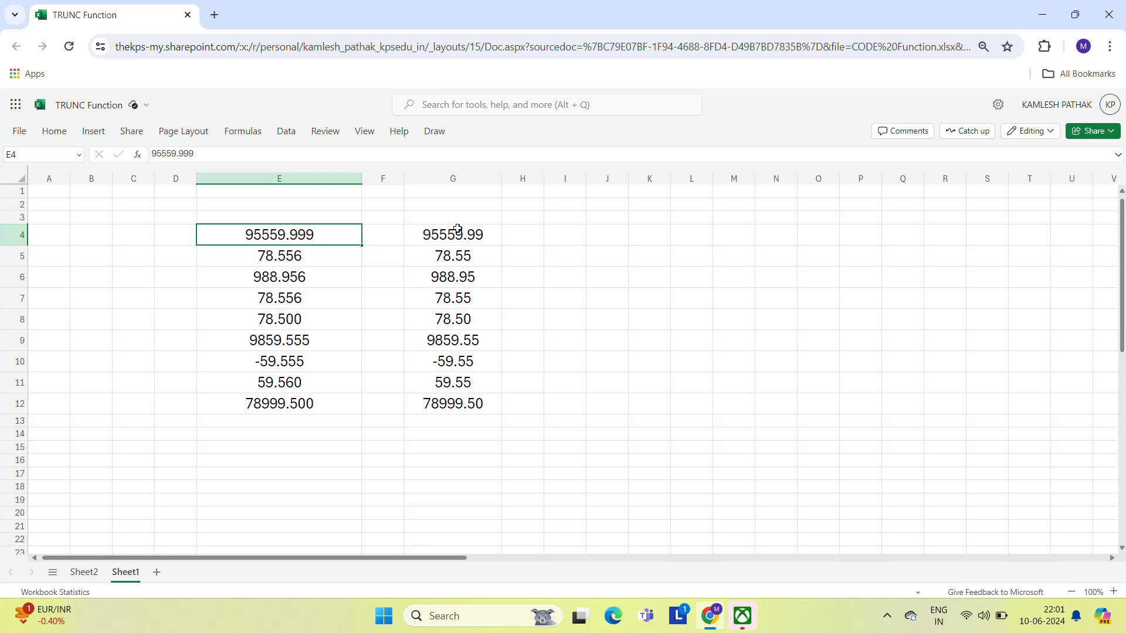
{"action": "left_click", "coordinate": [260, 284]}
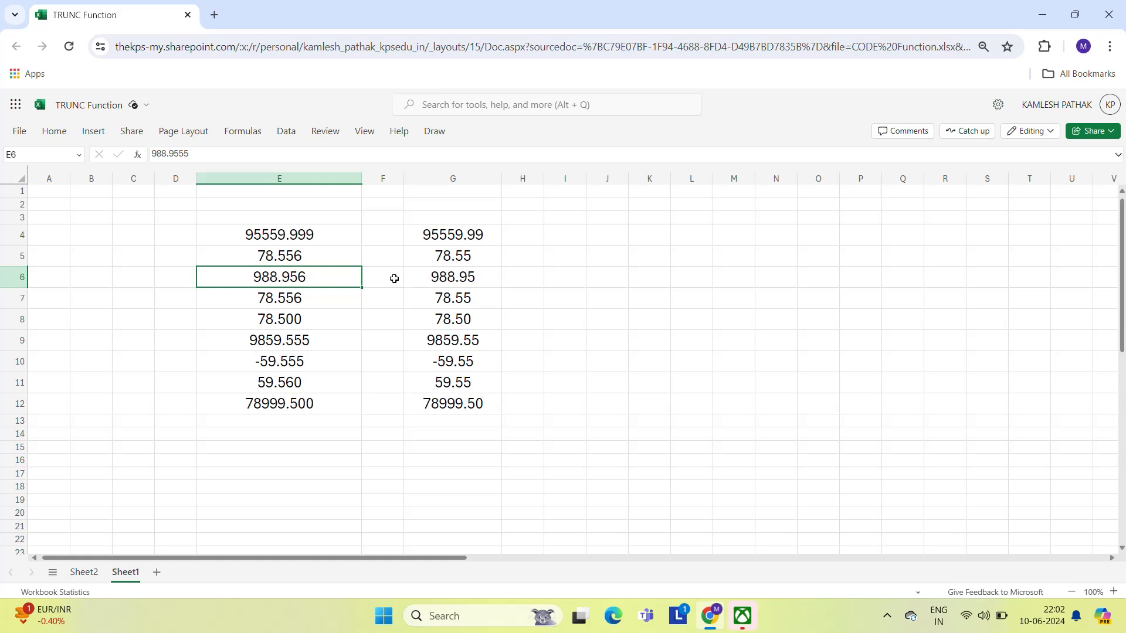
{"action": "left_click", "coordinate": [260, 307]}
{"action": "left_click", "coordinate": [274, 332]}
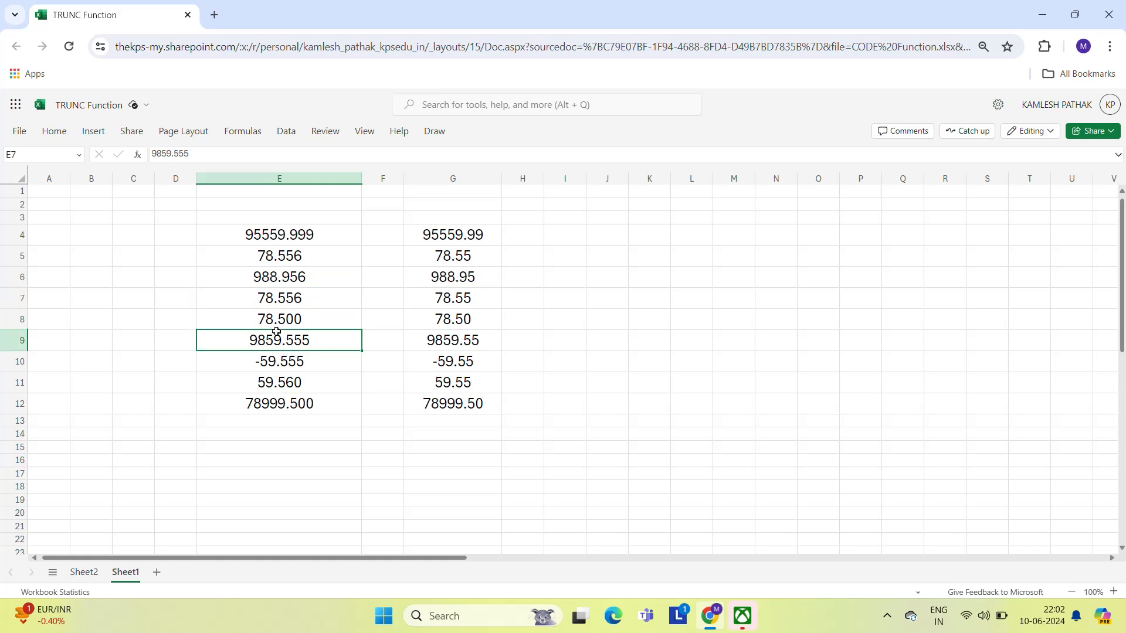
{"action": "double_click", "coordinate": [473, 235]}
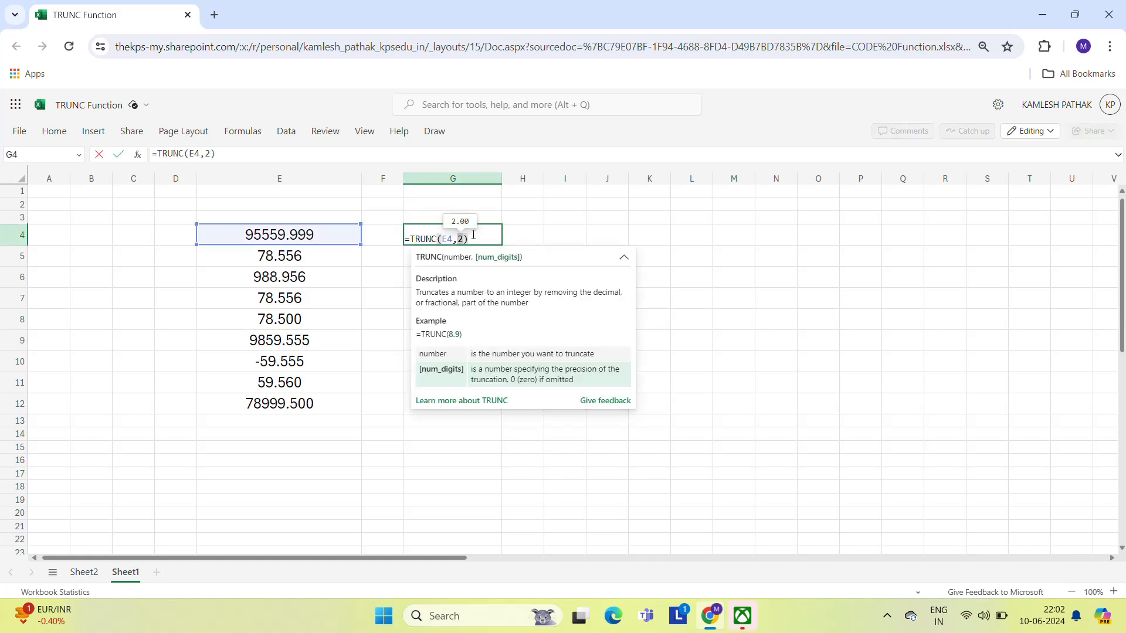
{"action": "key", "text": "BackSpace"}
{"action": "key", "text": "super+shift+s"}
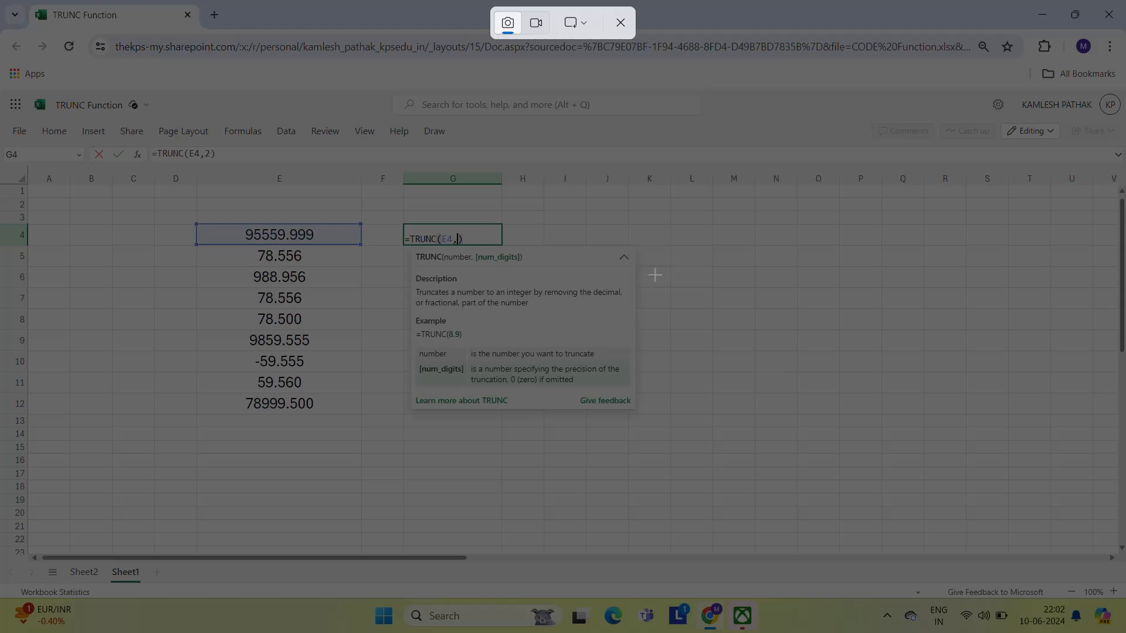
{"action": "key", "text": "Escape"}
{"action": "key", "text": "Escape"}
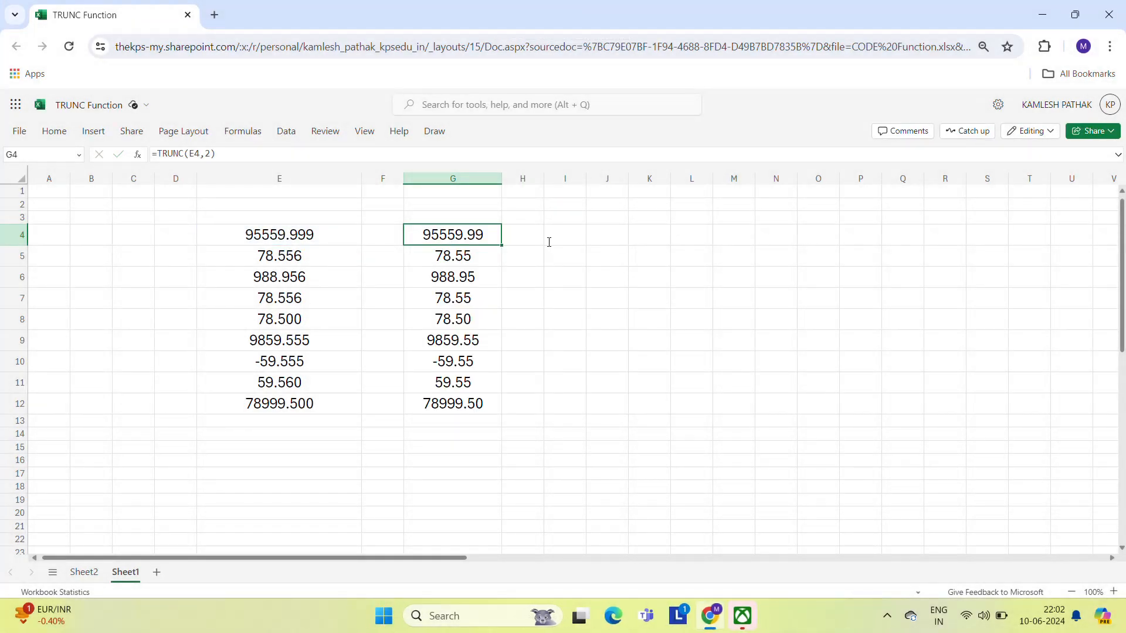
- Try setting G4's num_digits argument to 0, then undo the change
{"action": "key", "text": "F2"}
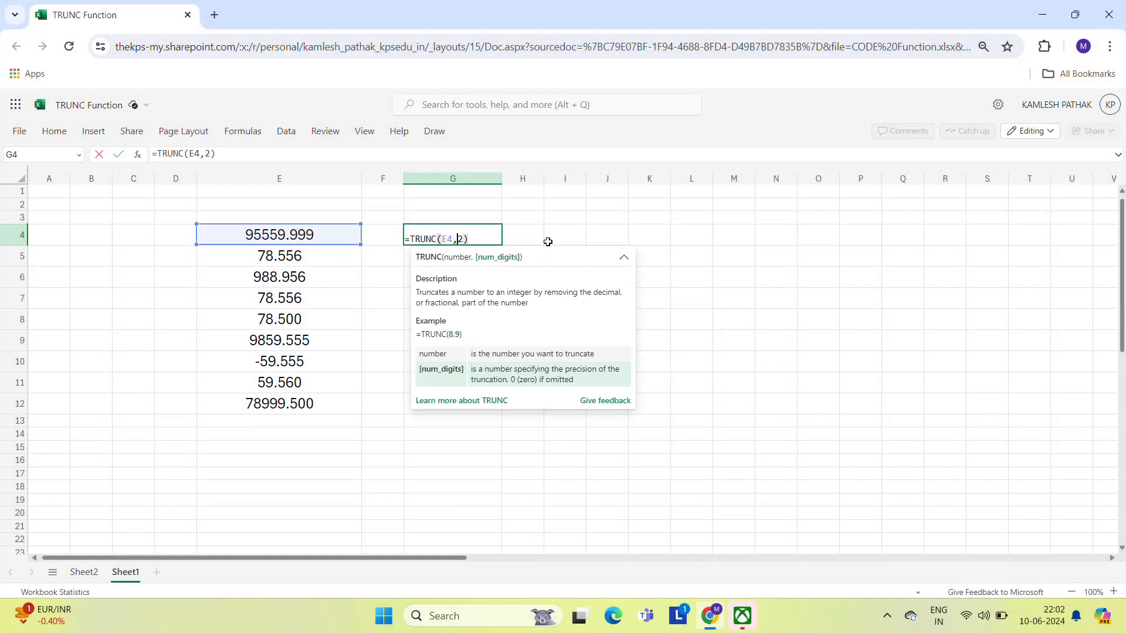
{"action": "key", "text": "Left"}
{"action": "key", "text": "BackSpace"}
{"action": "type", "text": "0"}
{"action": "key", "text": "Return"}
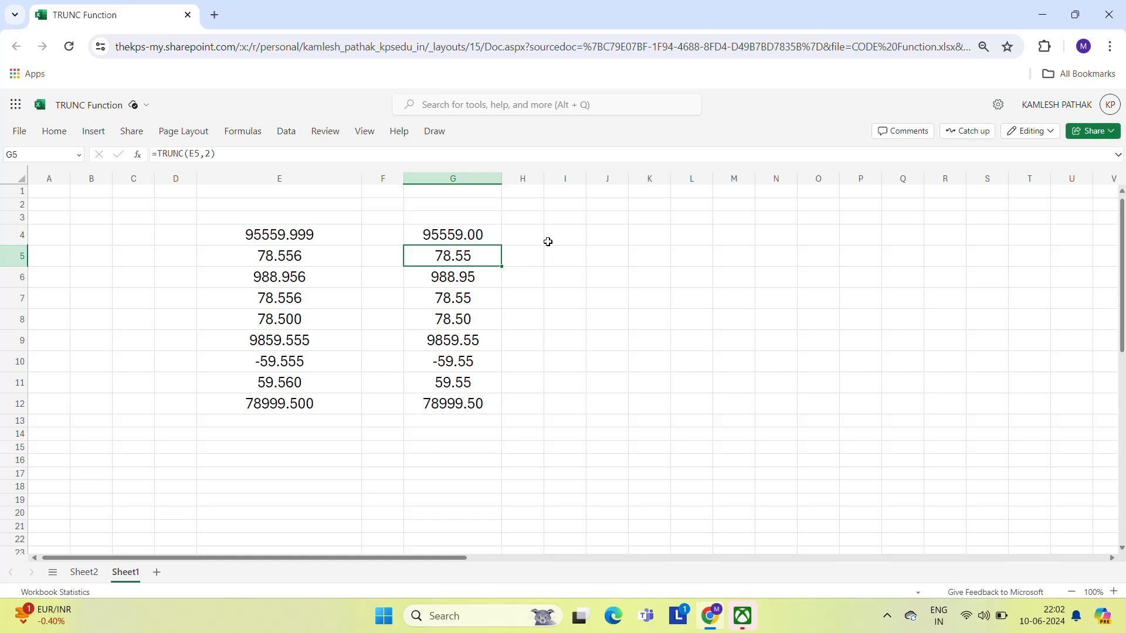
{"action": "key", "text": "Up"}
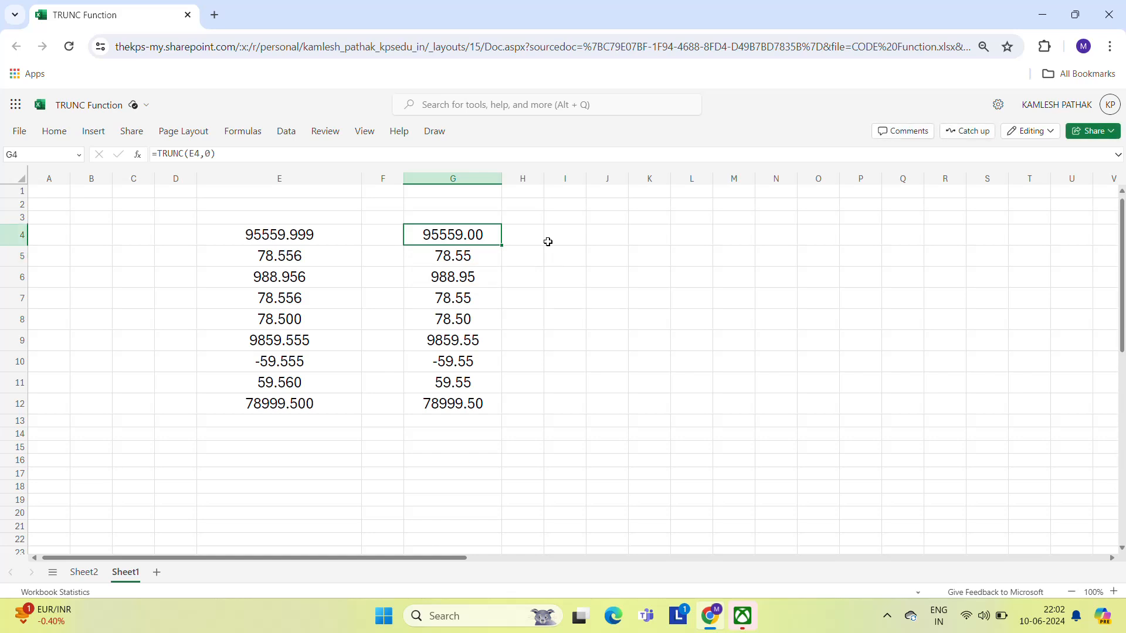
{"action": "key", "text": "ctrl+z"}
{"action": "key", "text": "Down"}
{"action": "key", "text": "Up"}
{"action": "key", "text": "F2"}
{"action": "key", "text": "Left"}
{"action": "key", "text": "Left"}
{"action": "key", "text": "Left"}
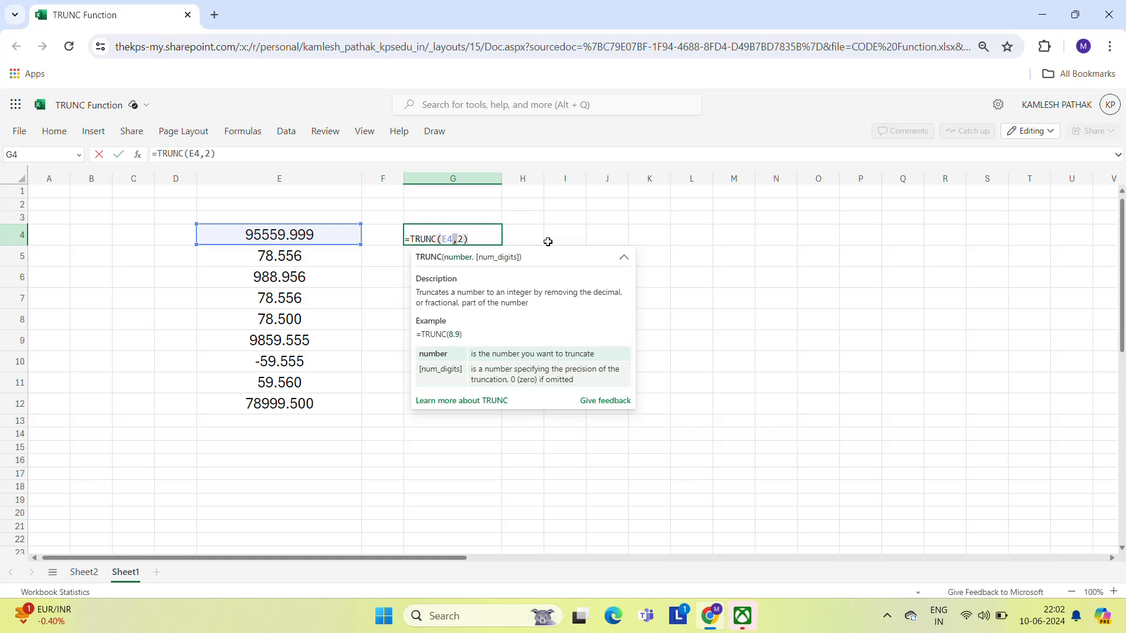
{"action": "key", "text": "Return"}
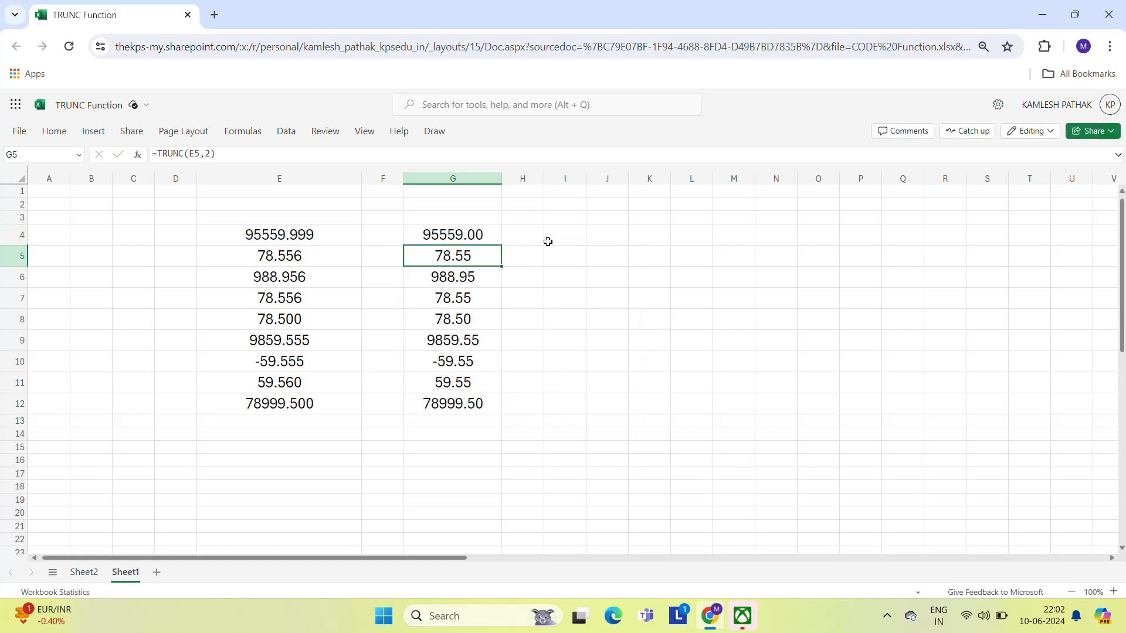
{"action": "key", "text": "Up"}
{"action": "key", "text": "ctrl+z"}
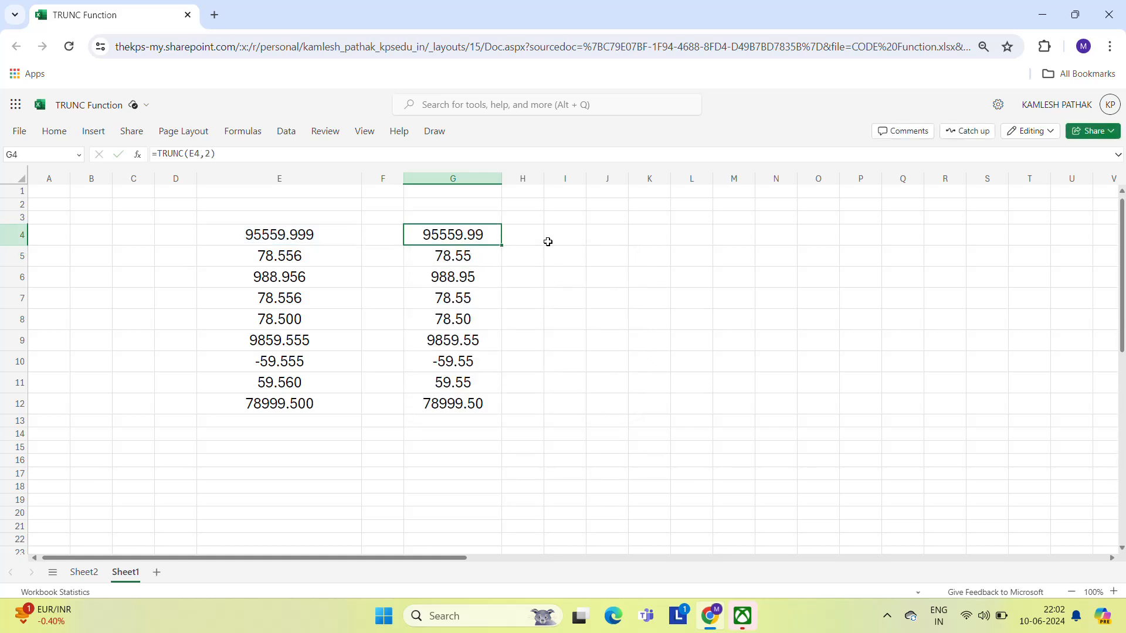
- Try setting G4's num_digits argument to 1, then undo it
{"action": "key", "text": "F2"}
{"action": "key", "text": "Left"}
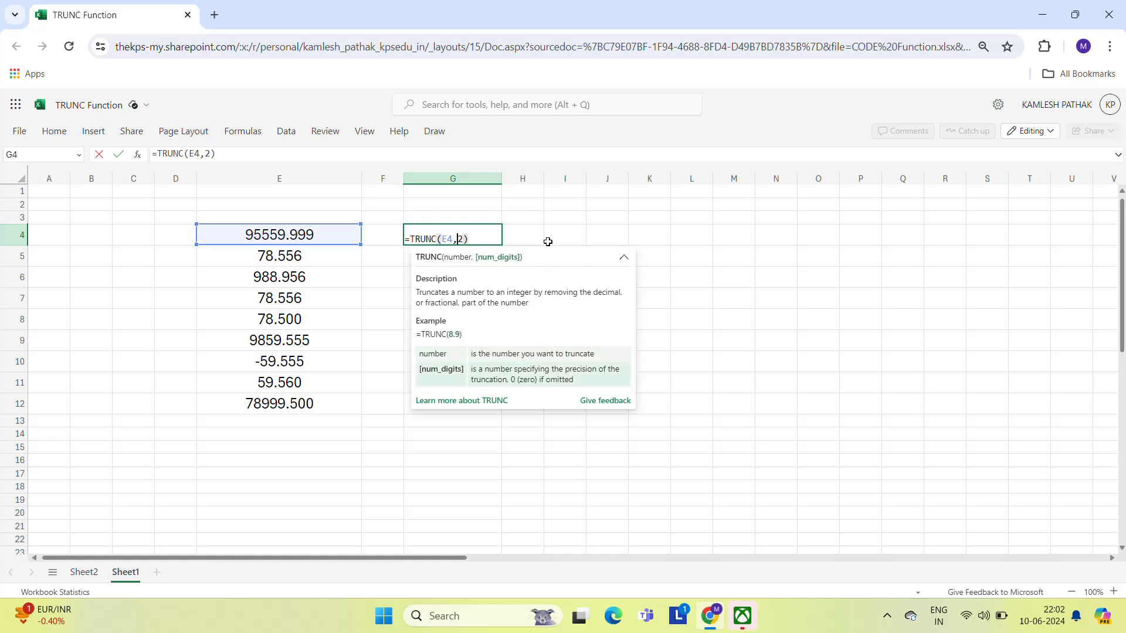
{"action": "key", "text": "shift+Left"}
{"action": "type", "text": "1"}
{"action": "key", "text": "Return"}
{"action": "key", "text": "Up"}
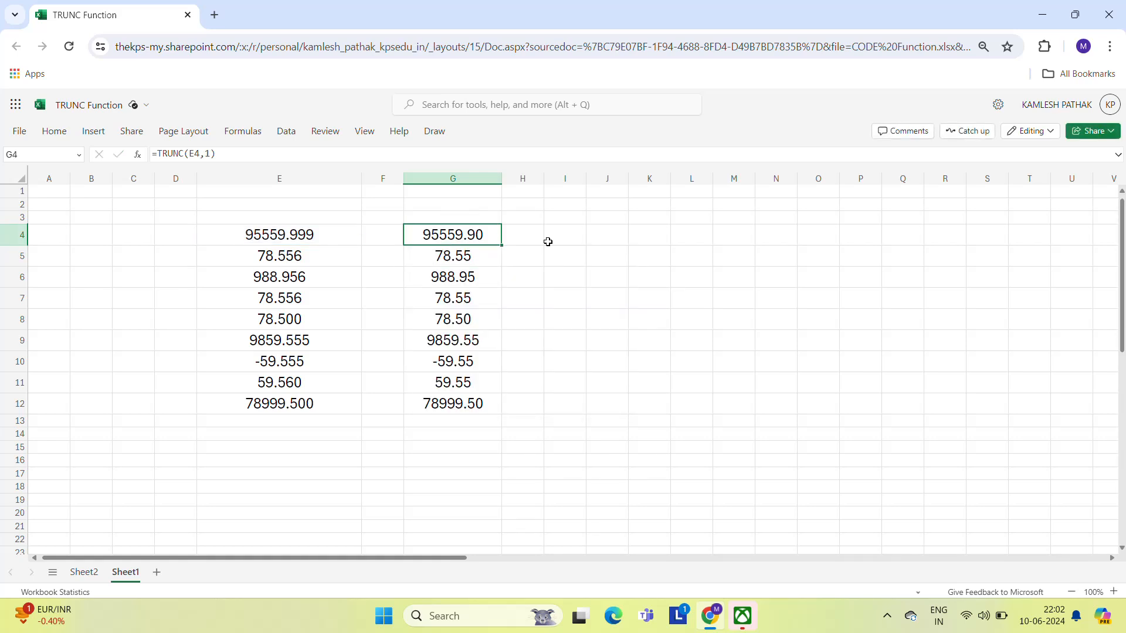
{"action": "key", "text": "ctrl+z"}
- Try changing G4's formula to =TRUNC(E4,3), then undo it
{"action": "key", "text": "F2"}
{"action": "key", "text": "Left"}
{"action": "key", "text": "Left"}
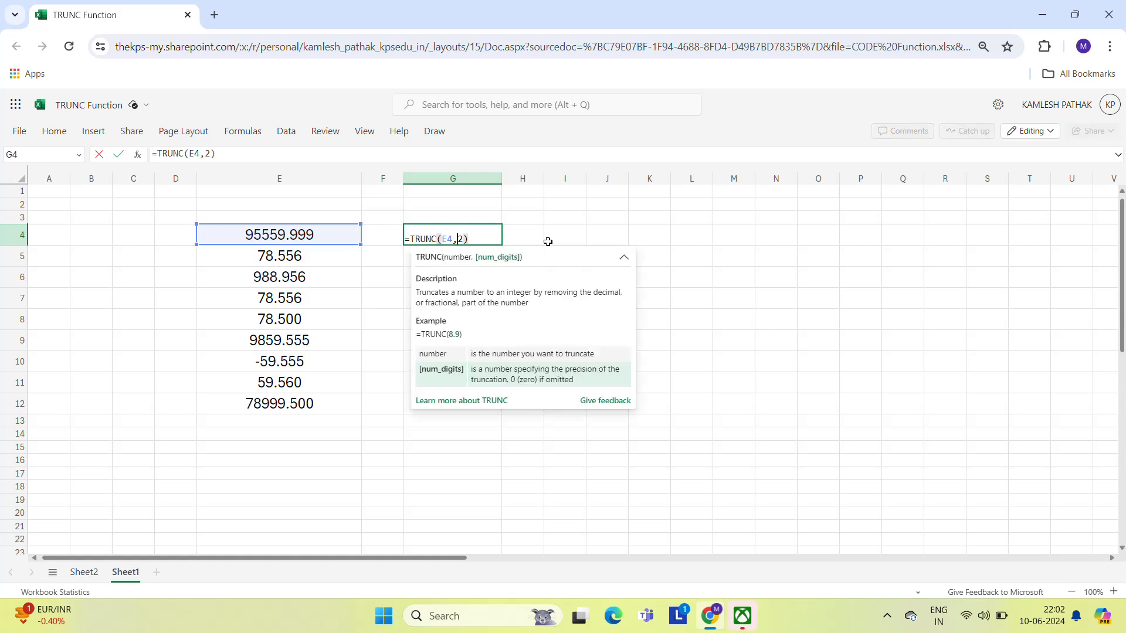
{"action": "type", "text": "3"}
{"action": "key", "text": "Return"}
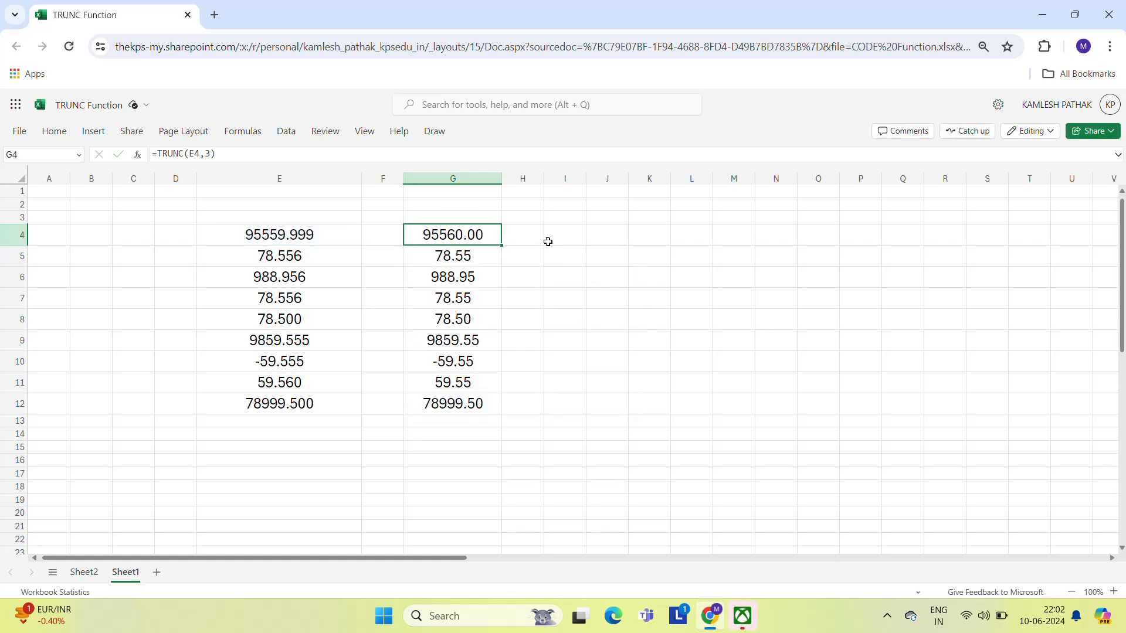
{"action": "key", "text": "ctrl+z"}
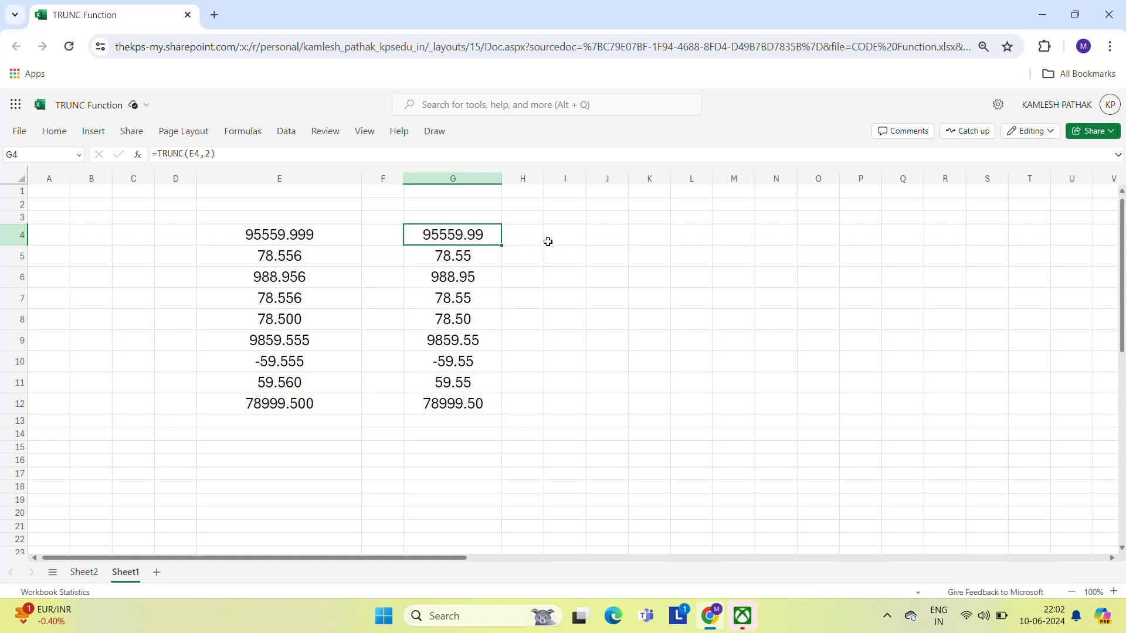